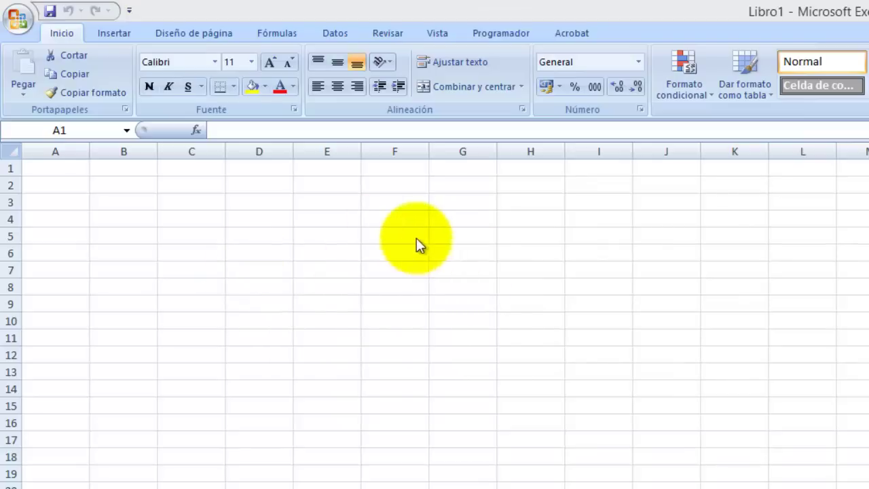
- Open Excel Options and toggle Mostrar ficha Programador off and back on
click(18, 26)
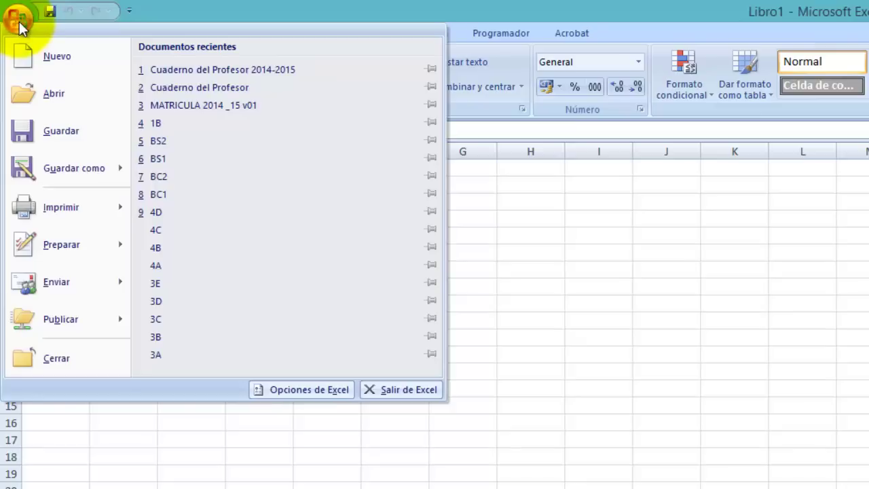
click(301, 390)
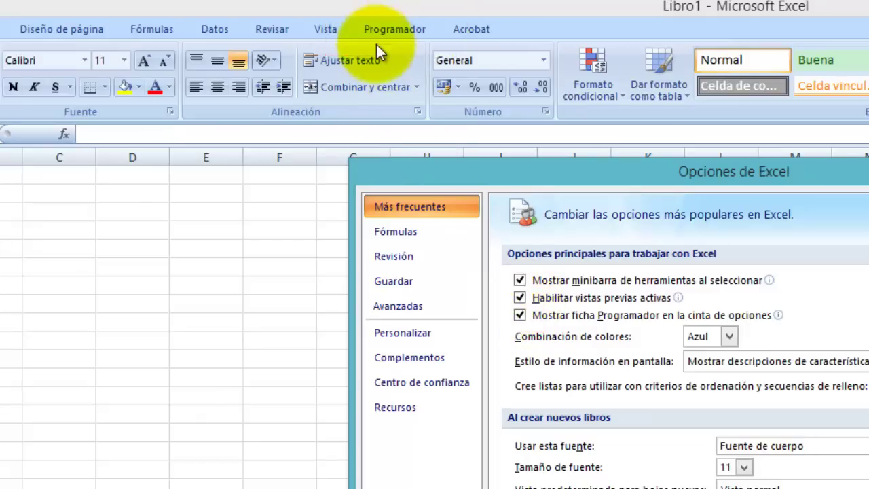
click(520, 317)
click(520, 317)
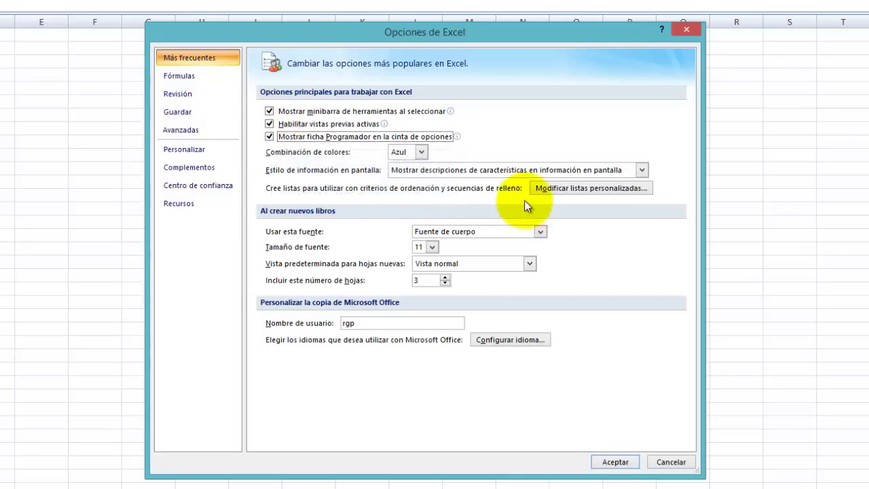
- Try the Plata colour scheme, then return it to Azul
click(421, 153)
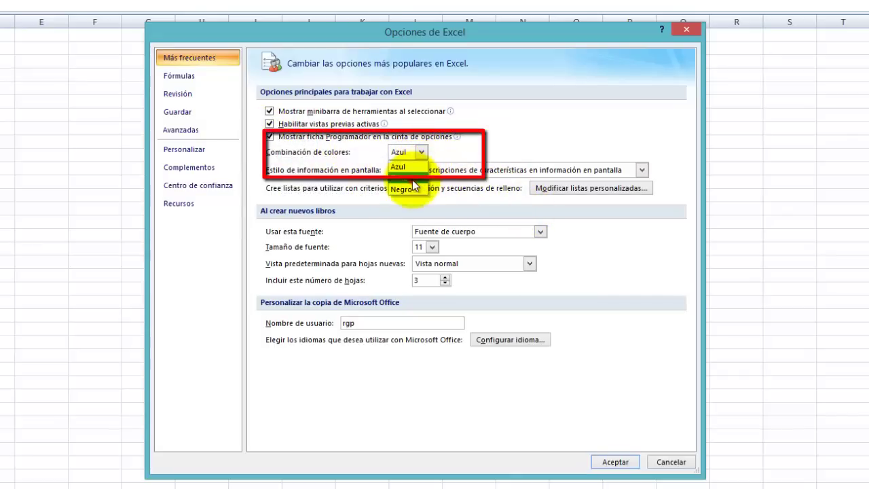
click(406, 178)
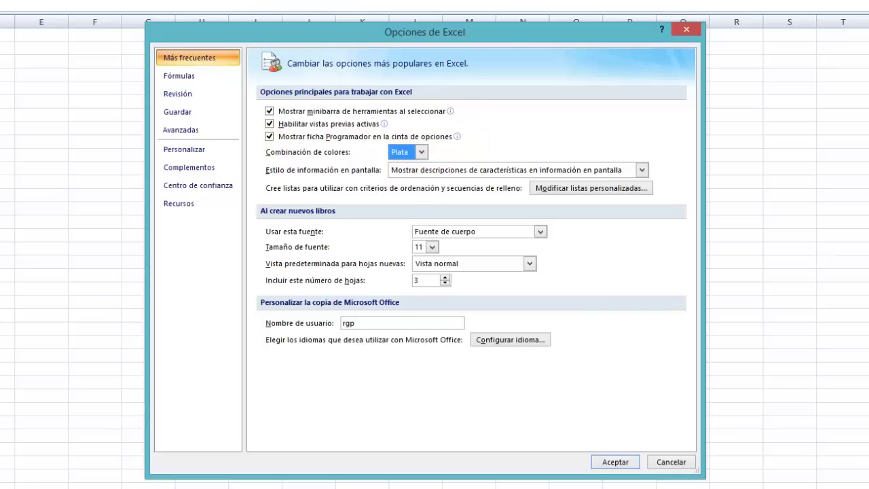
click(422, 153)
click(412, 167)
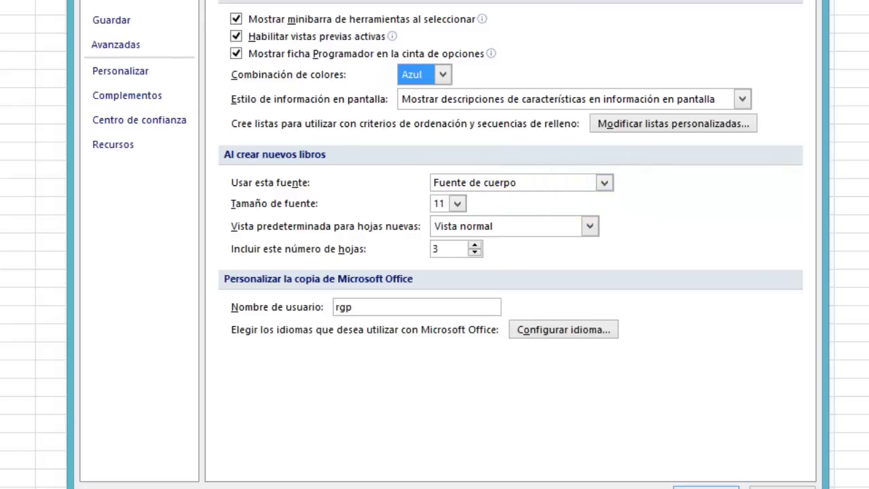
- Choose Comic Sans MS as the new-workbook font, keeping size 11 and Vista normal
click(606, 183)
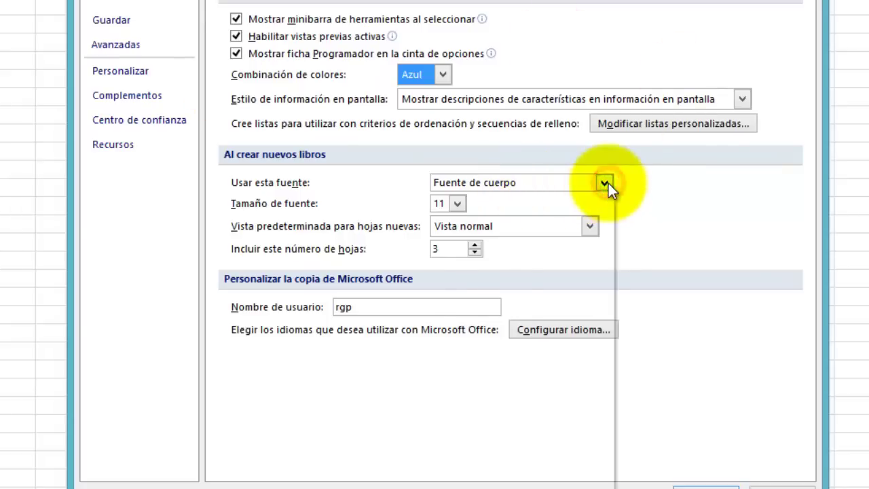
mouse_move(600, 211)
mouse_down()
mouse_move(610, 372)
mouse_move(536, 272)
mouse_move(536, 203)
mouse_up()
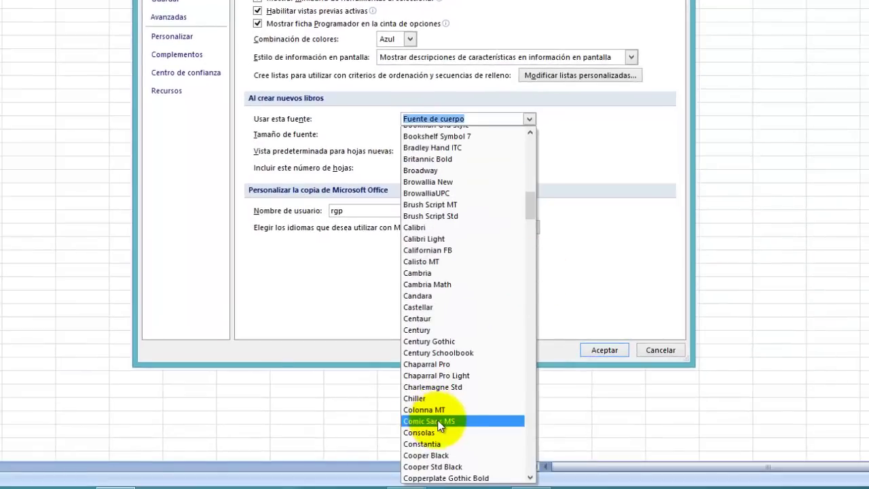
click(447, 420)
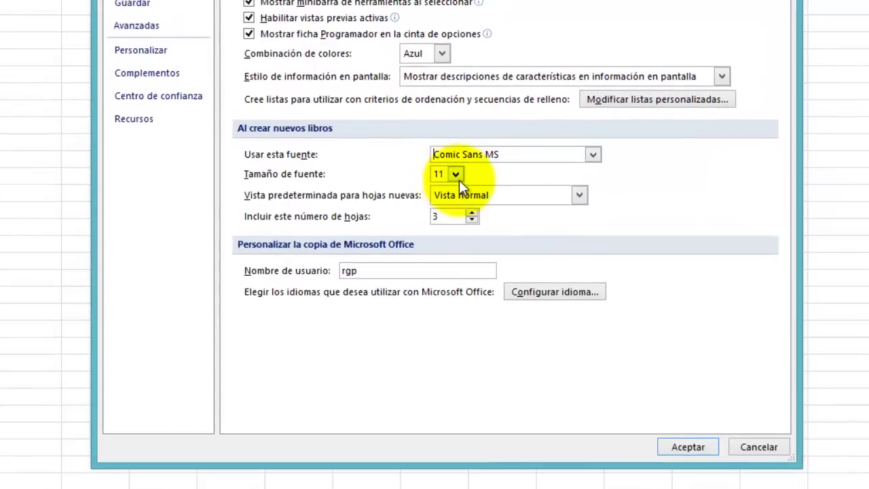
click(456, 176)
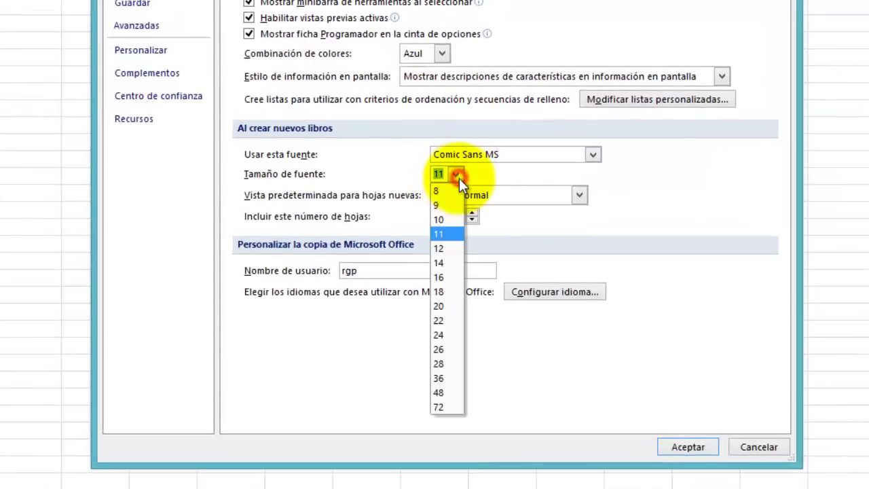
click(444, 233)
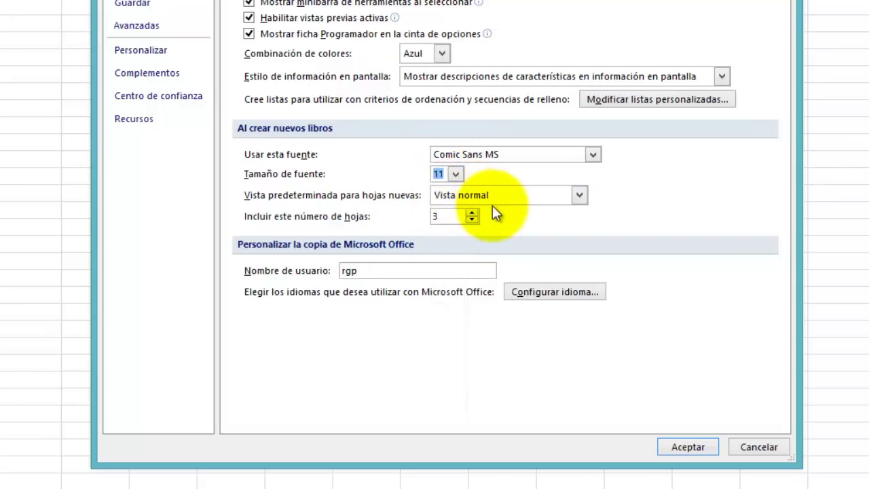
click(582, 195)
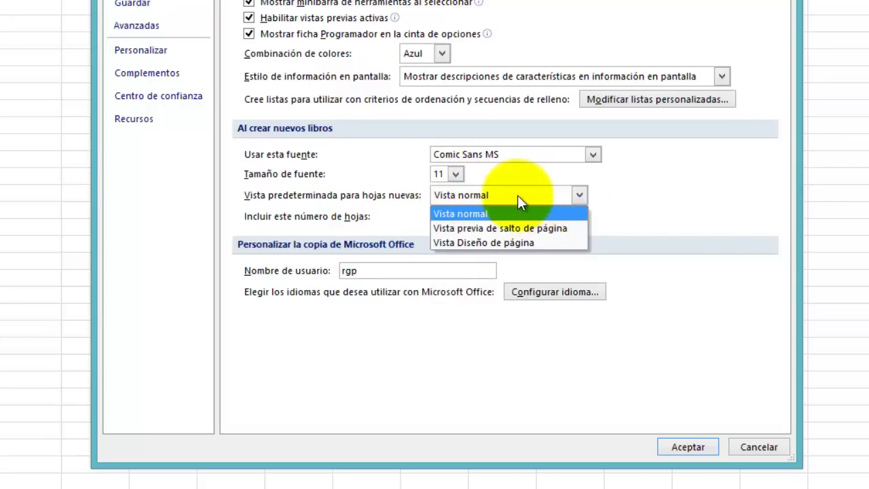
click(631, 190)
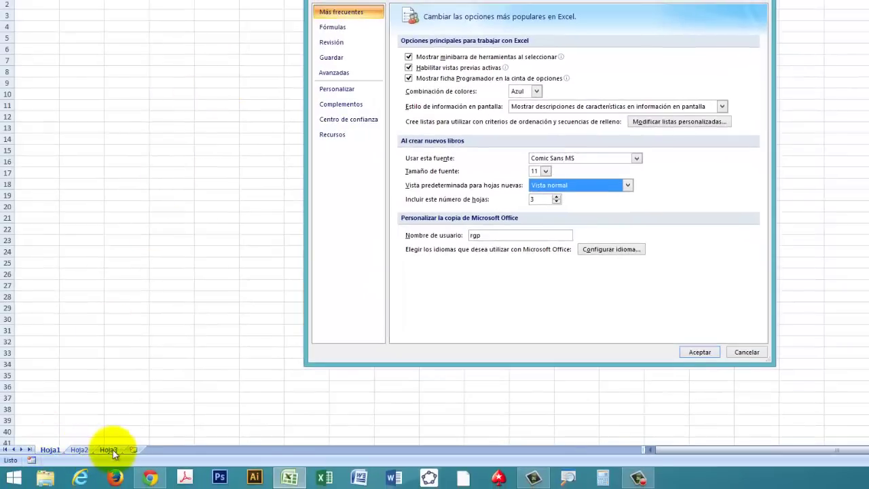
- Set new workbooks to 2 sheets, pick the Negro colour scheme, and accept the options
click(557, 201)
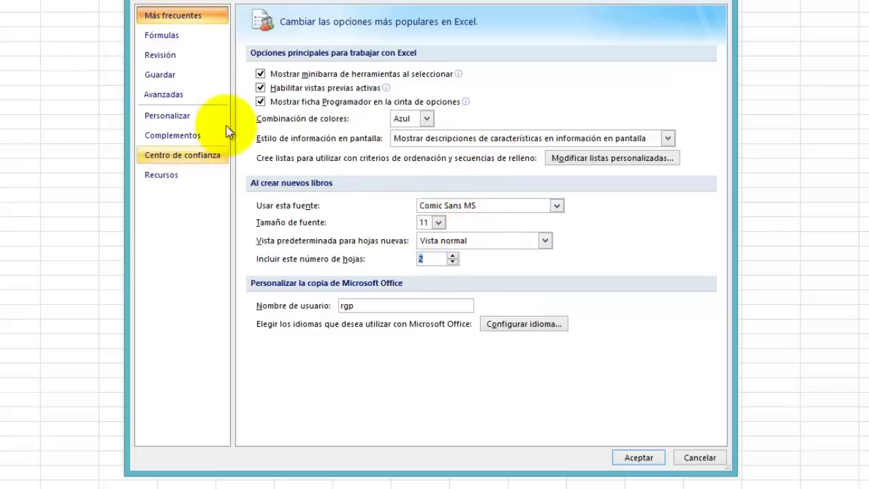
click(428, 120)
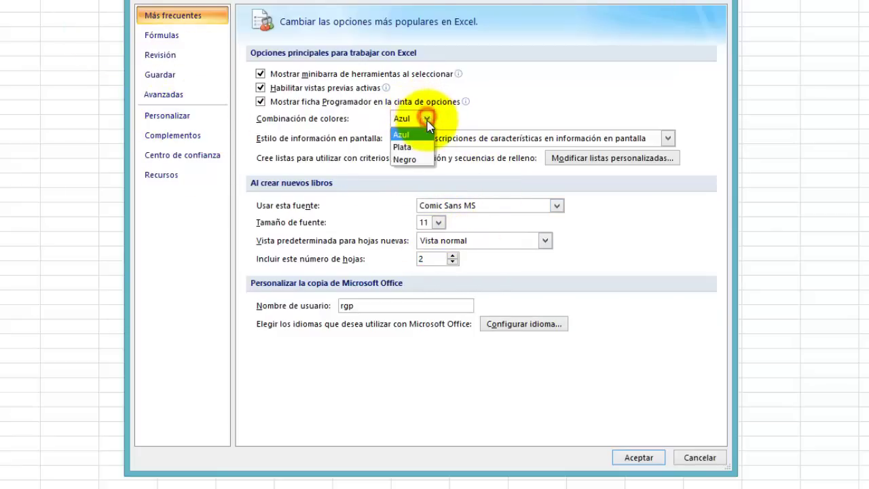
click(414, 162)
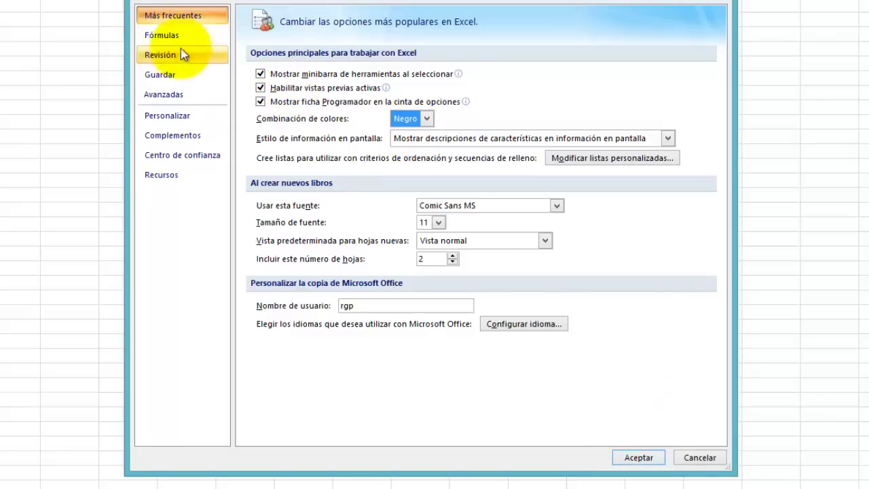
click(639, 456)
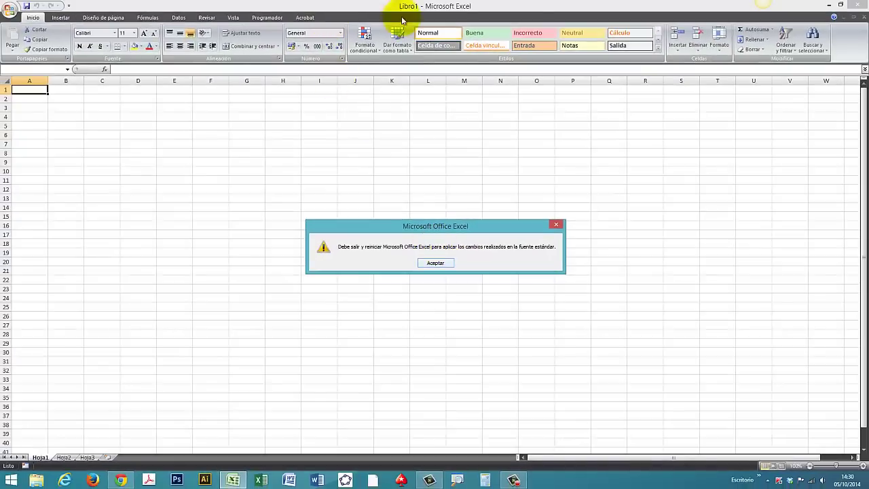
- Dismiss the restart notice, then close Excel and reopen it from the taskbar
click(435, 264)
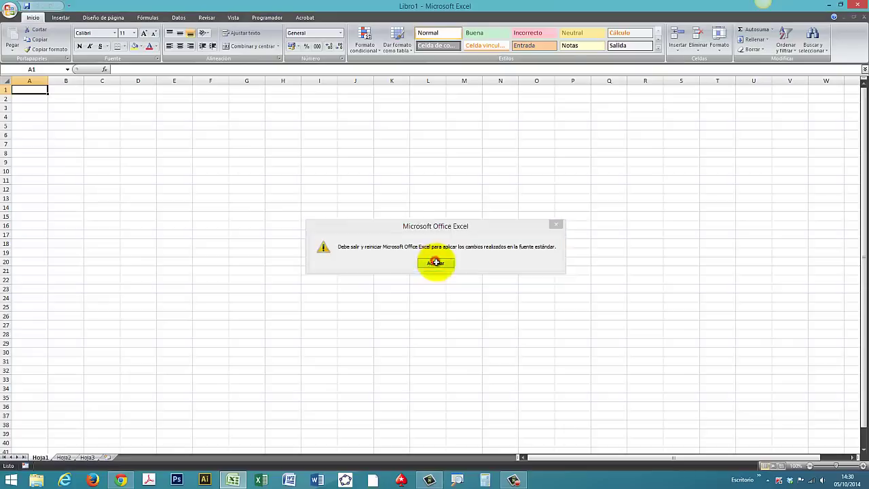
click(860, 8)
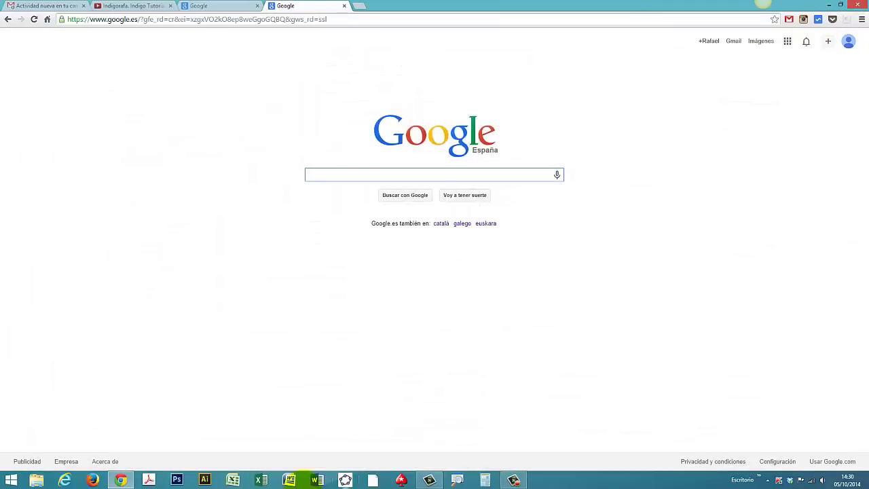
click(233, 479)
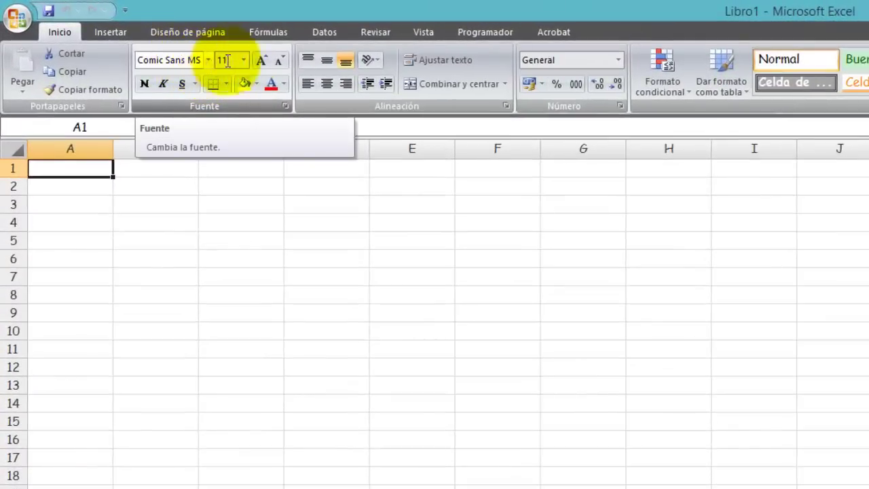
- Enter 'hola' in cell C5 to check the Comic Sans MS font, then reopen Excel Options
click(17, 23)
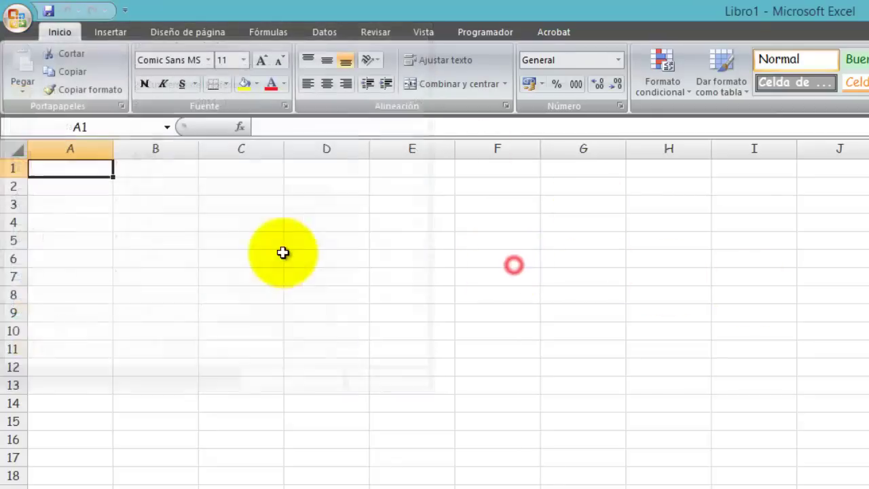
click(514, 265)
click(241, 234)
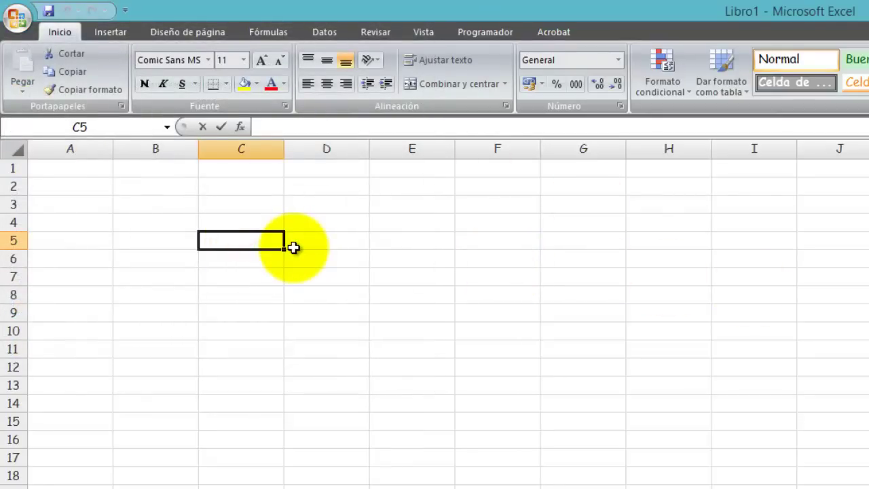
text(hola)
key(Return)
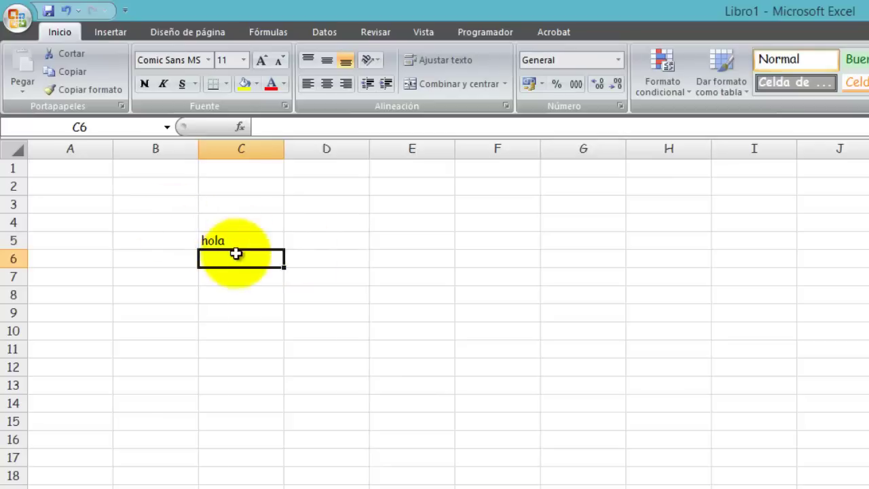
click(234, 238)
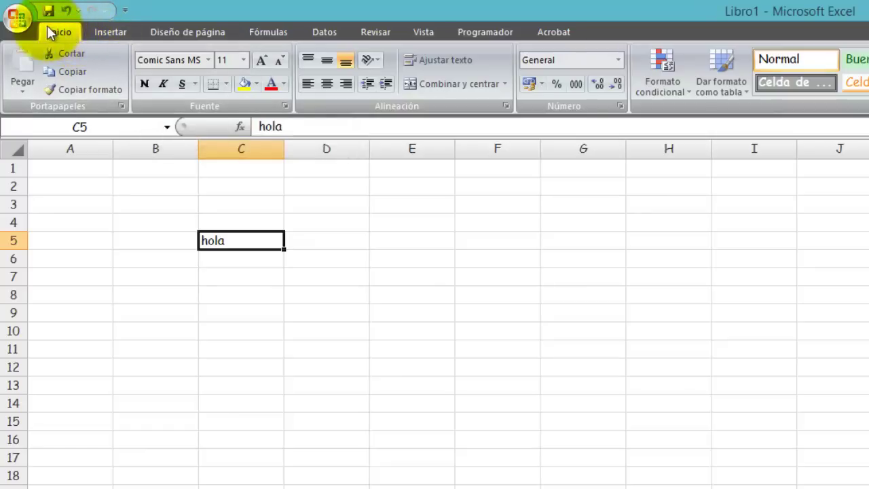
click(18, 19)
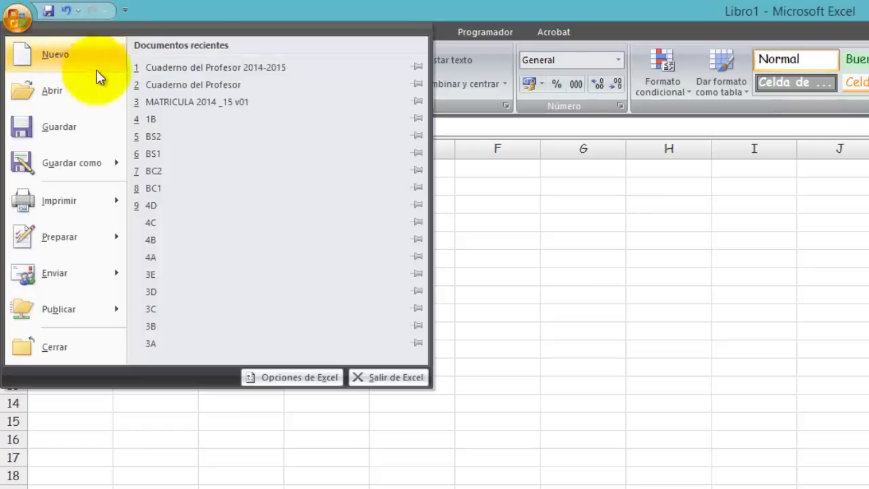
click(296, 380)
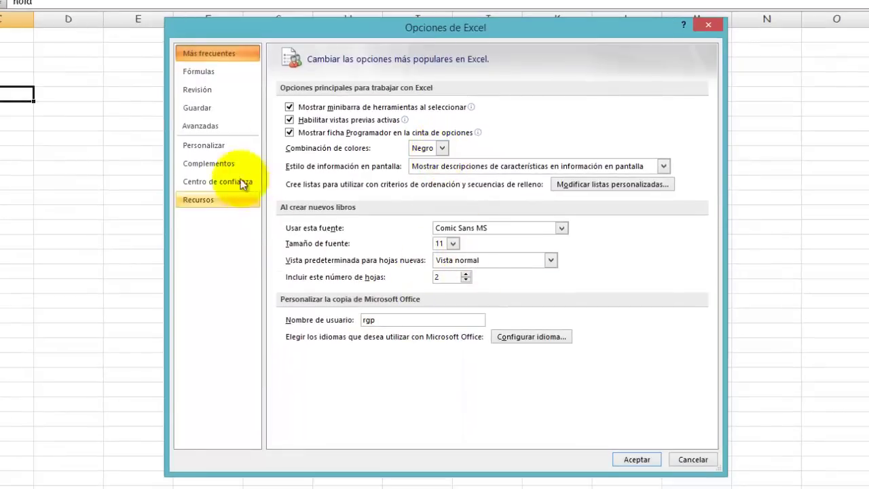
- Review the Fórmulas calculation options, then move on to the Revisión proofing settings
click(203, 70)
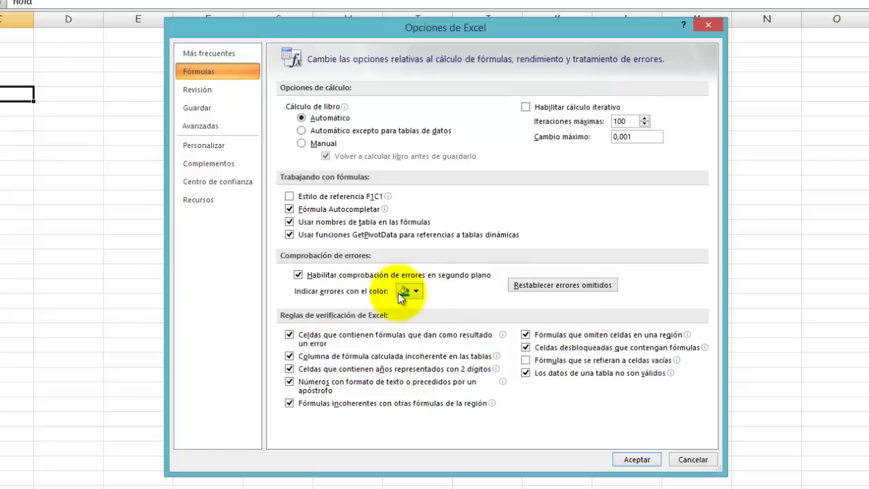
click(204, 90)
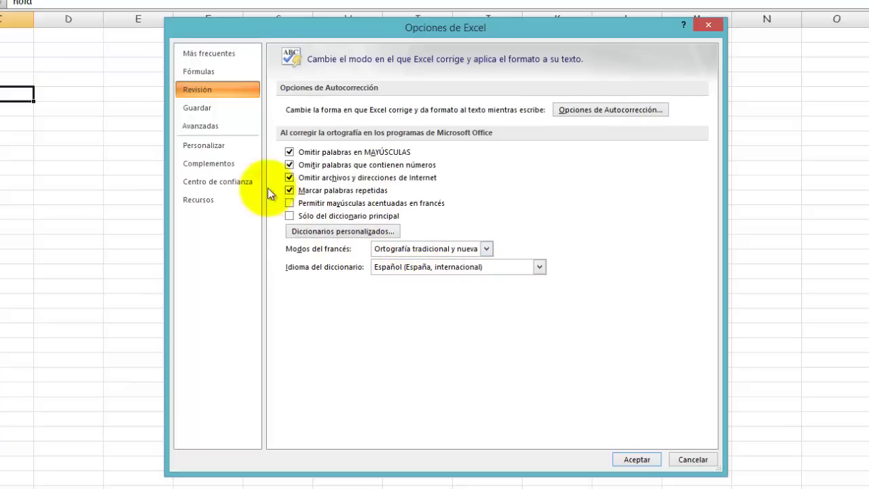
- Display the Guardar page, showing Libro de Excel format and 10-minute AutoRecover
click(206, 110)
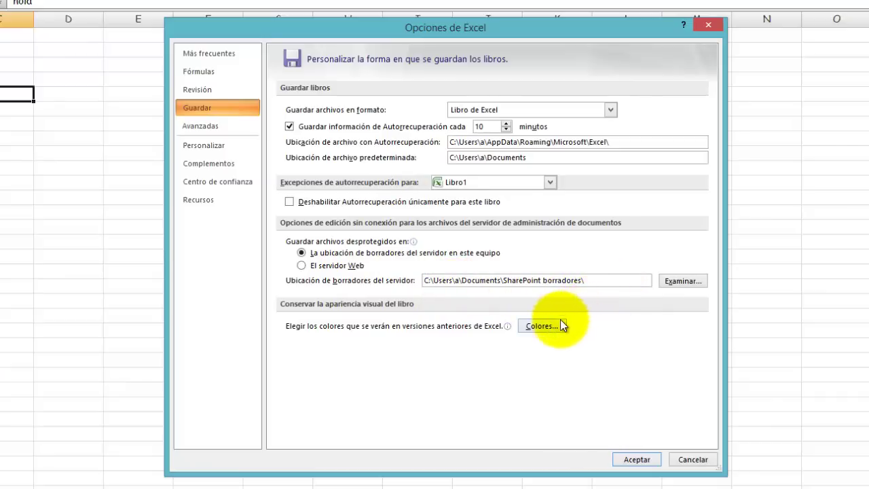
- Switch to the Avanzadas page, where Enter currently moves the selection Hacia abajo
click(200, 128)
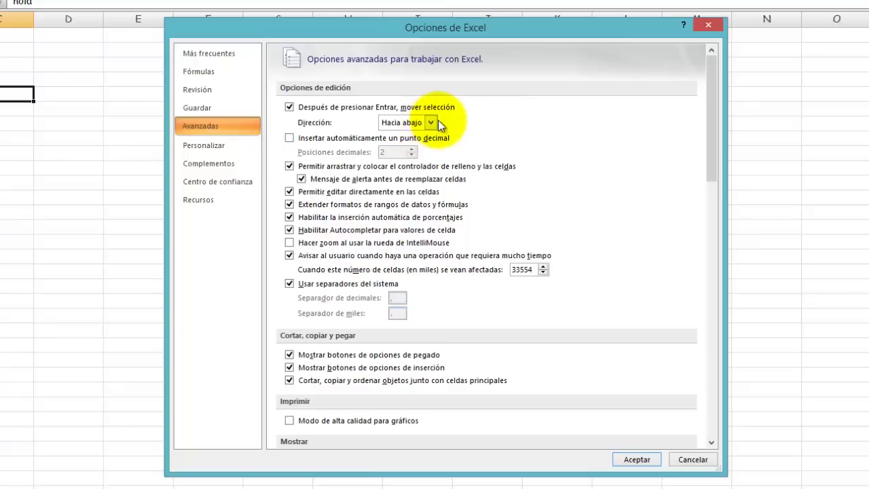
click(430, 122)
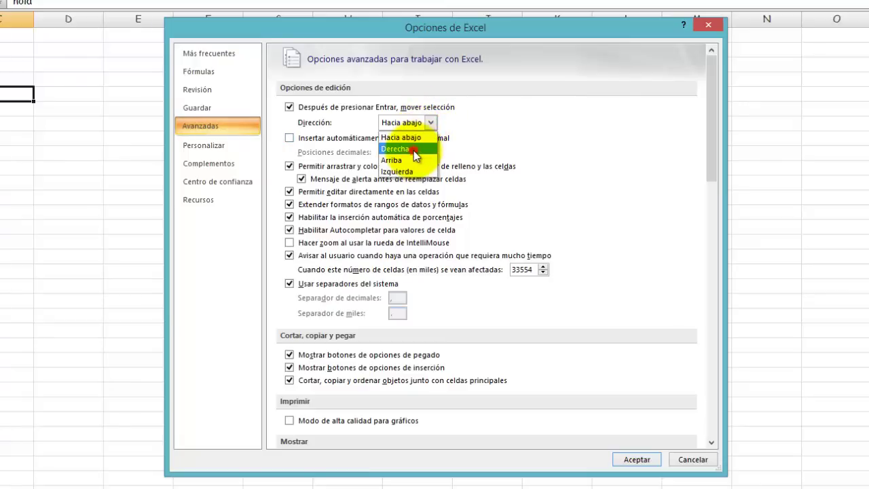
click(395, 148)
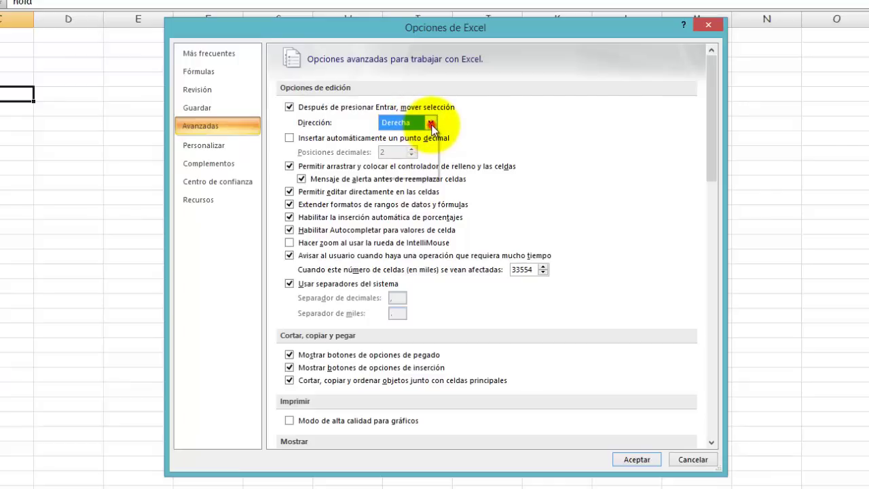
click(430, 123)
click(417, 138)
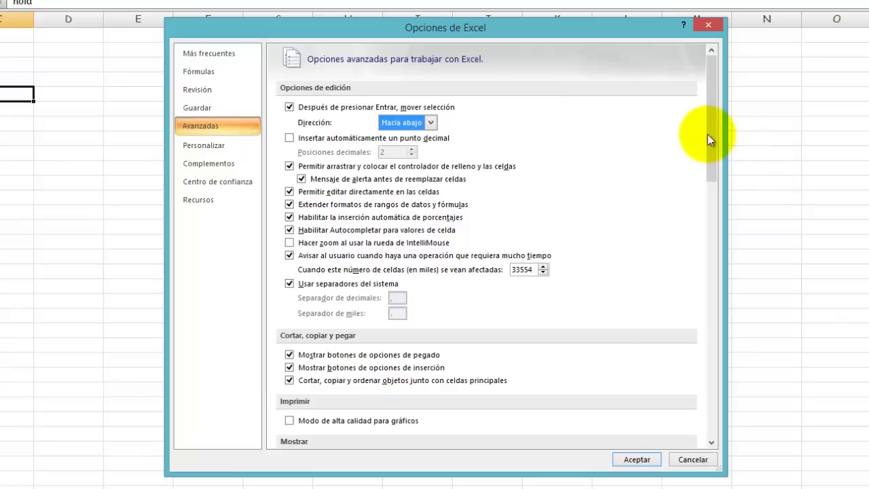
drag(707, 134, 702, 233)
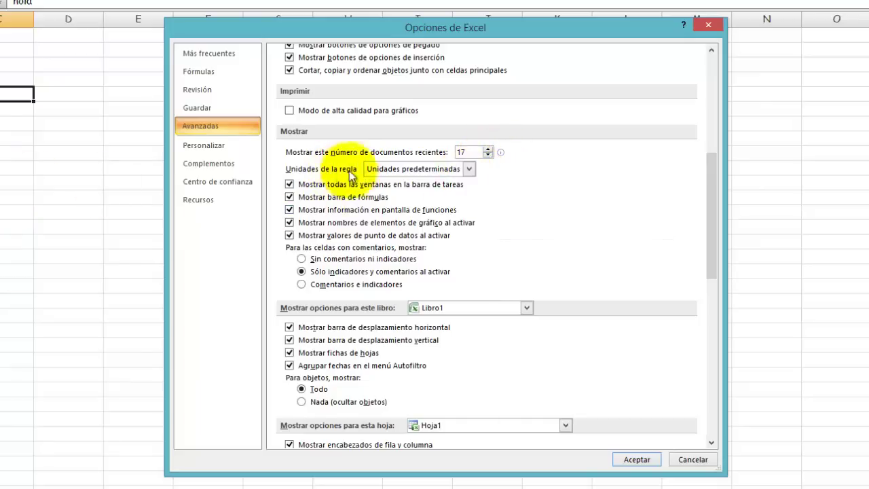
click(467, 168)
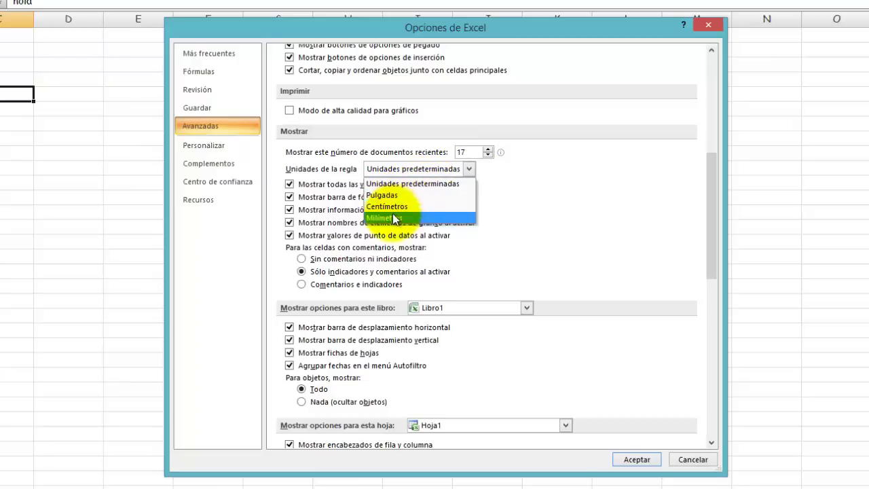
click(591, 177)
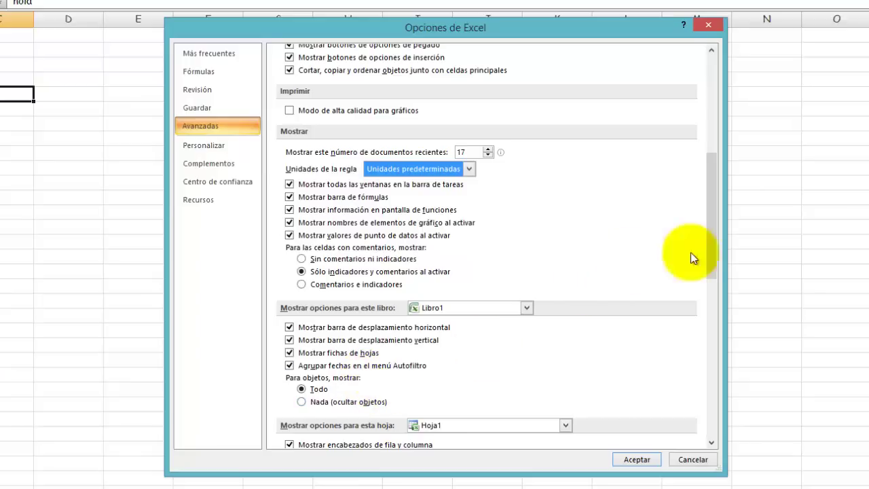
- Set Color de cuadrícula to red, then scroll to the bottom of the Avanzadas settings
drag(708, 220, 720, 298)
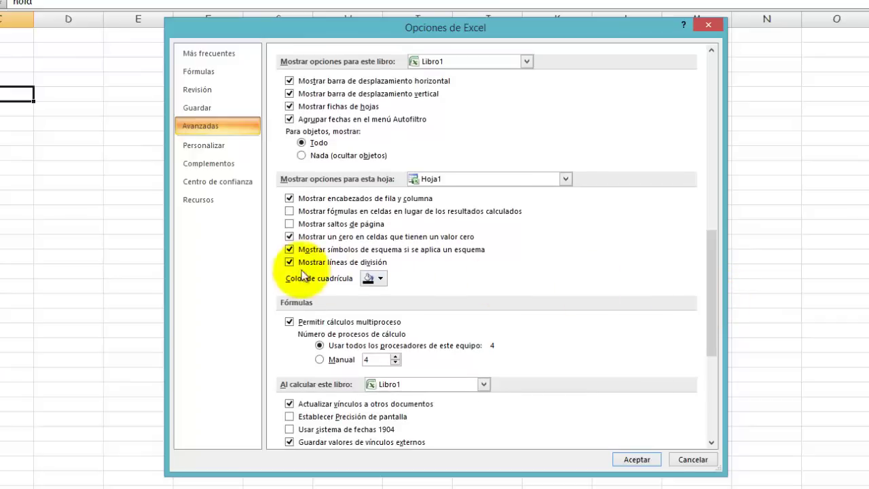
click(378, 280)
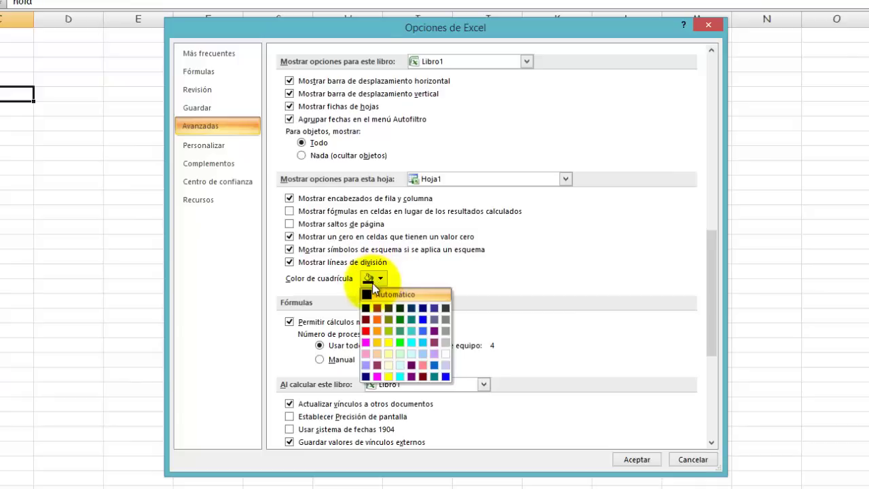
click(366, 331)
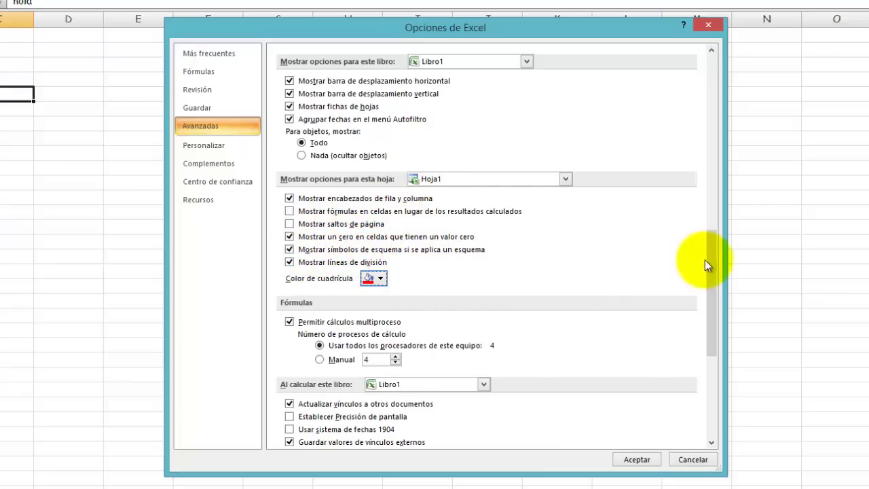
drag(710, 266, 684, 283)
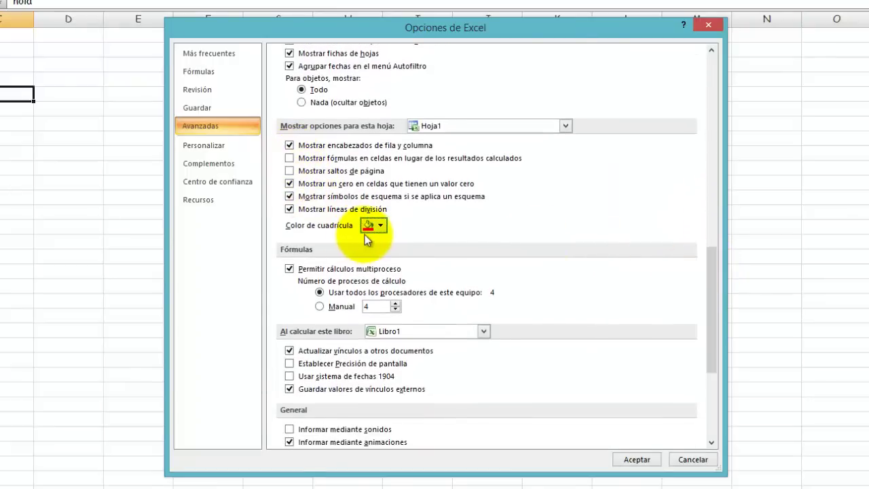
click(715, 276)
drag(717, 277, 717, 325)
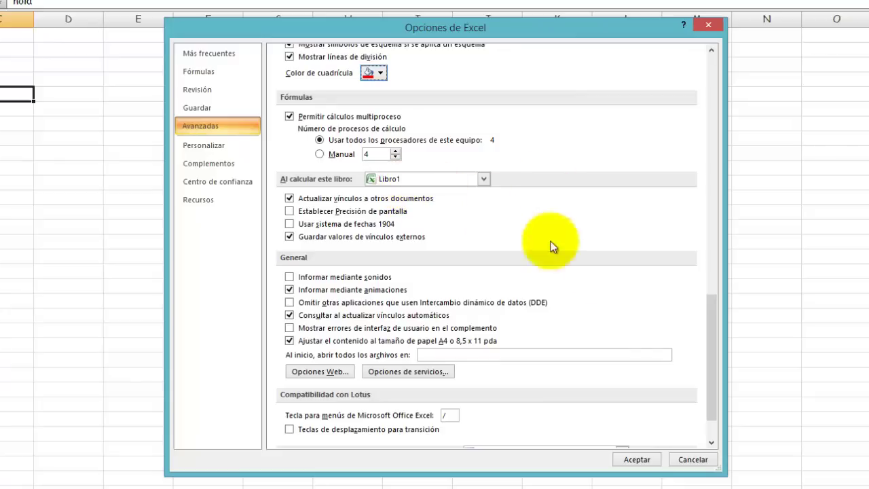
drag(713, 330, 717, 355)
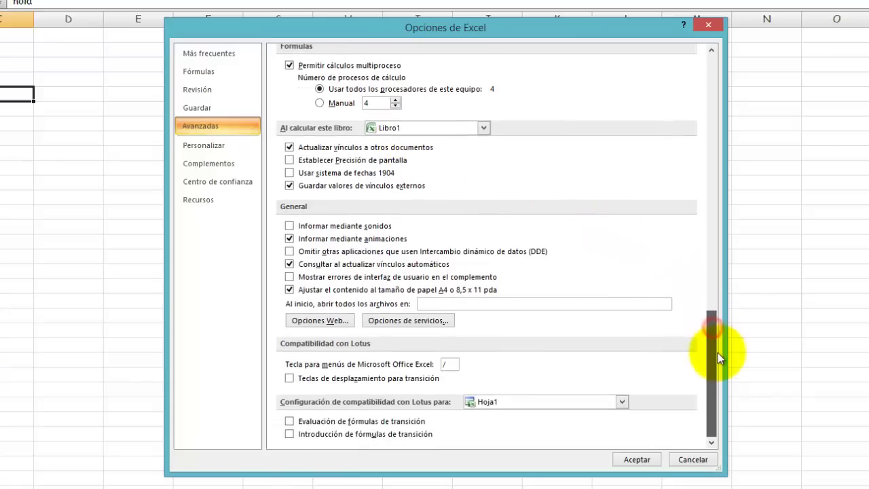
- Add Insertar imagen desde archivo to the quick access toolbar list under Personalizar
click(199, 146)
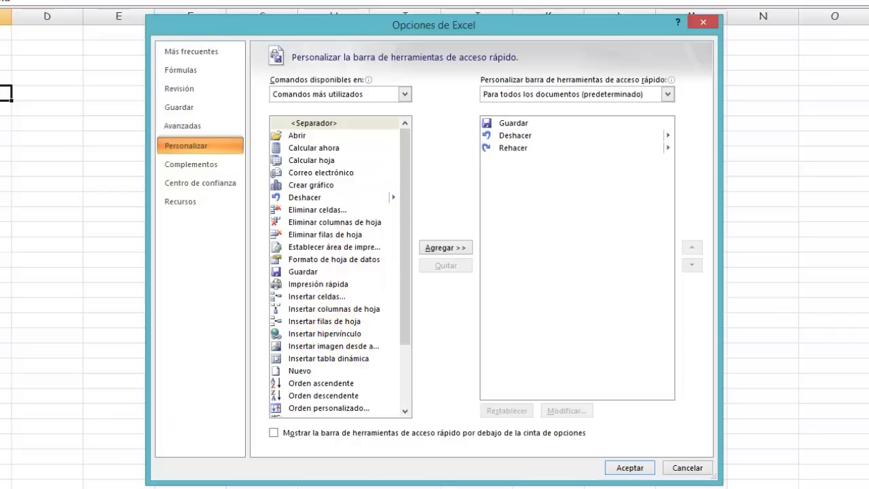
click(310, 350)
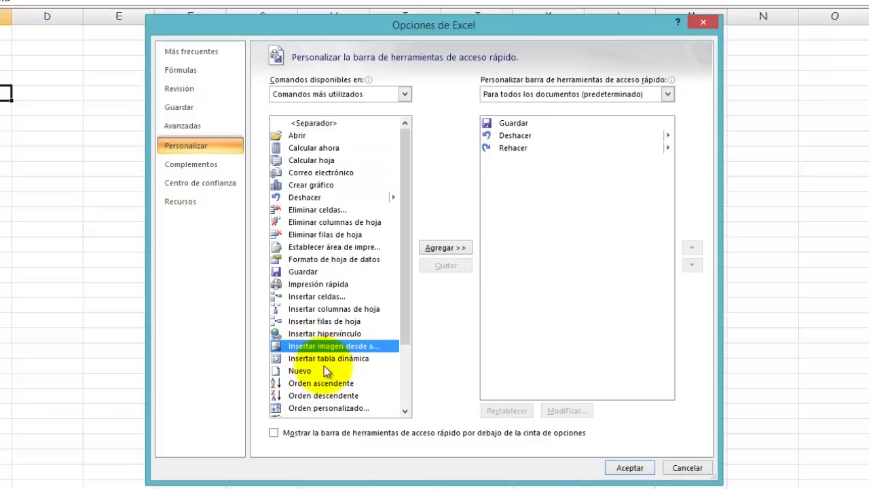
click(446, 249)
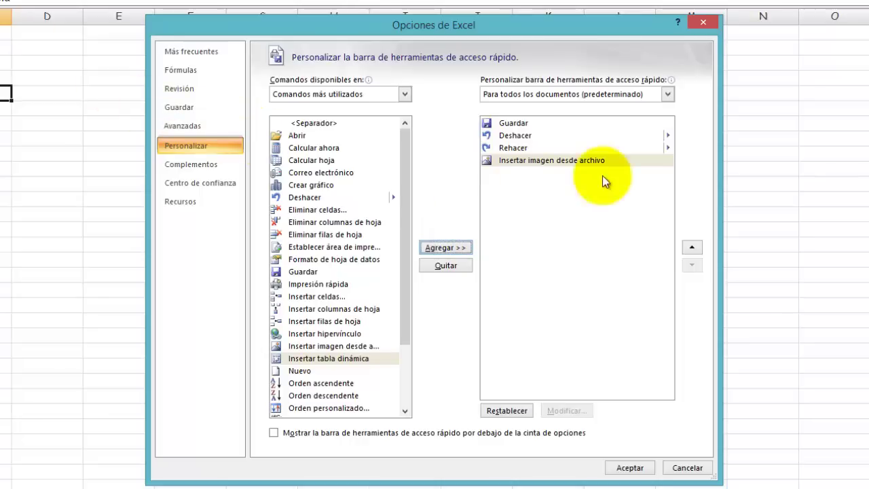
click(542, 160)
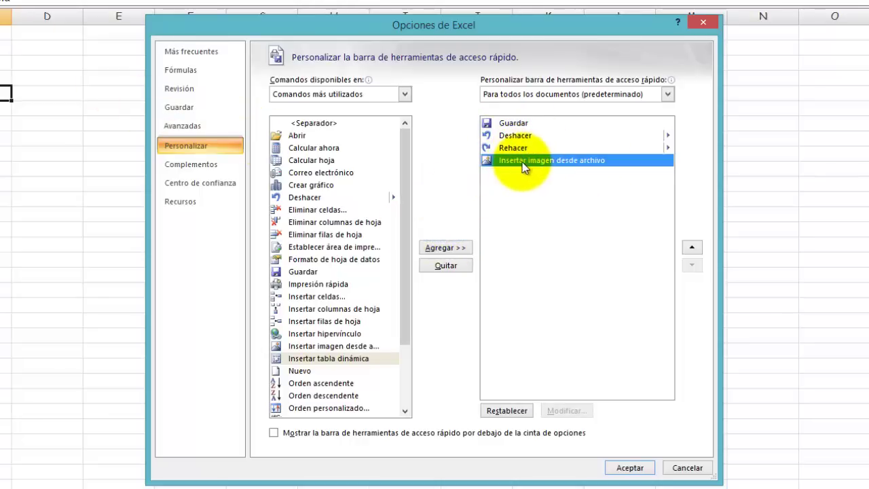
click(444, 265)
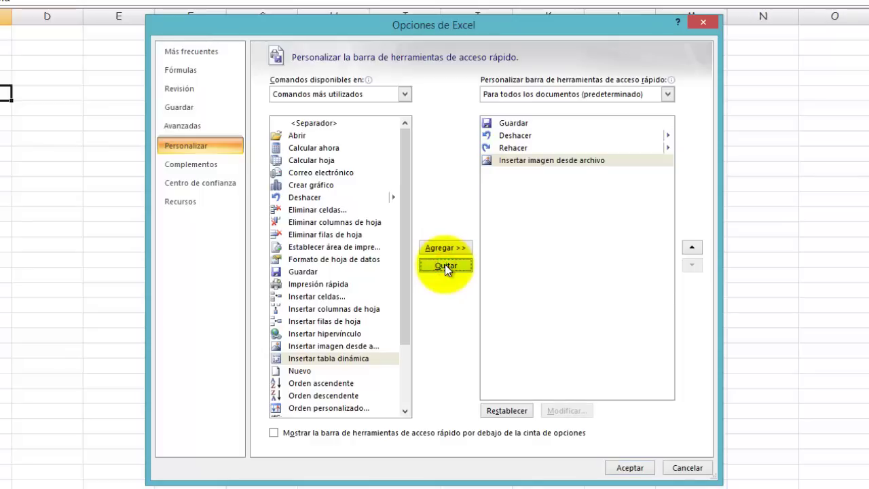
click(322, 345)
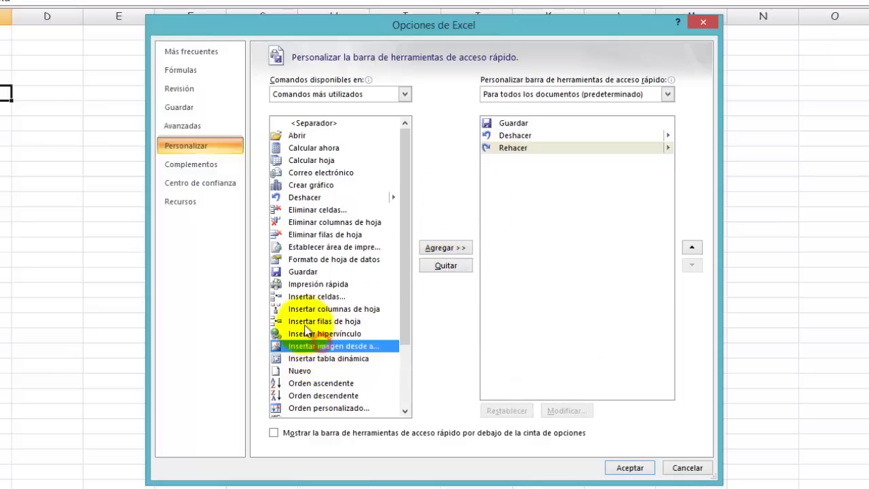
click(447, 248)
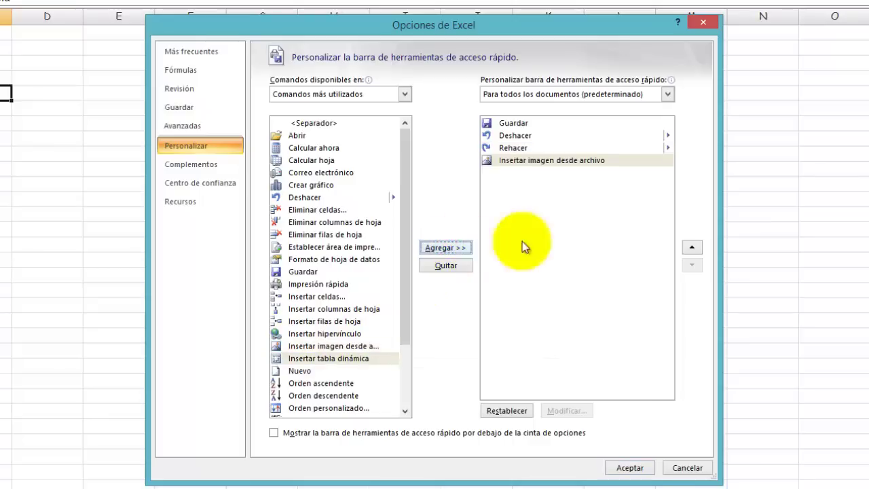
- Position Insertar imagen desde archivo directly after Rehacer in the toolbar list
click(620, 164)
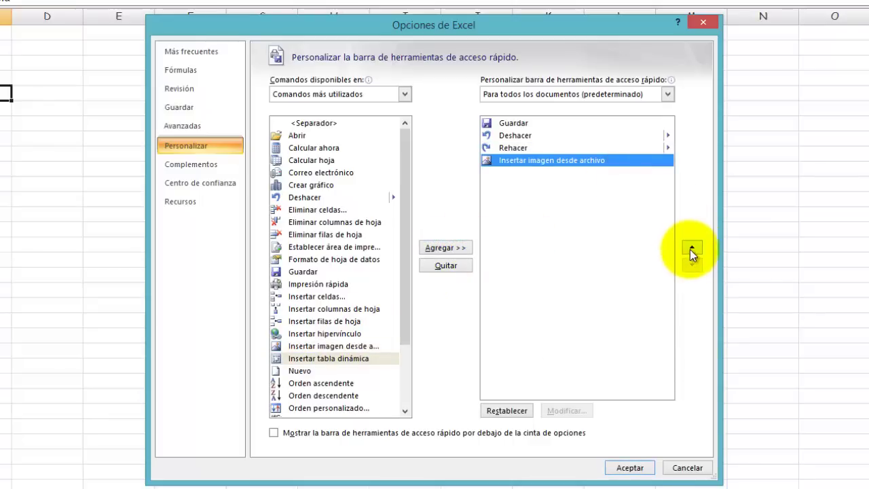
click(692, 247)
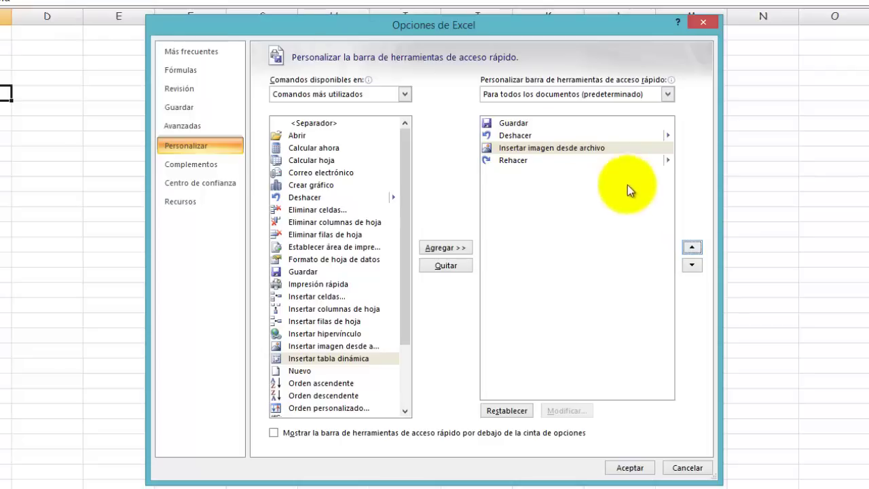
click(602, 148)
click(692, 264)
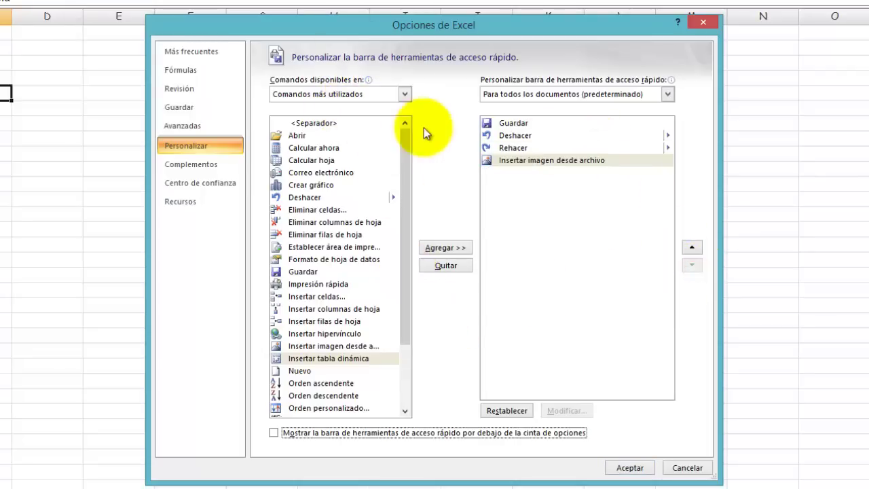
- From Todos los comandos, add Calculadora to the Quick Access Toolbar for all documents
mouse_move(407, 159)
mouse_down()
mouse_move(419, 139)
mouse_move(407, 252)
mouse_up()
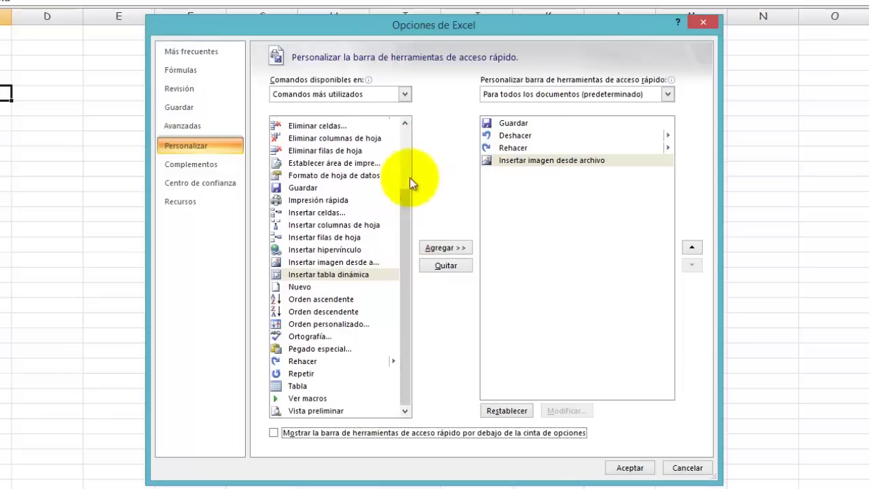
click(405, 95)
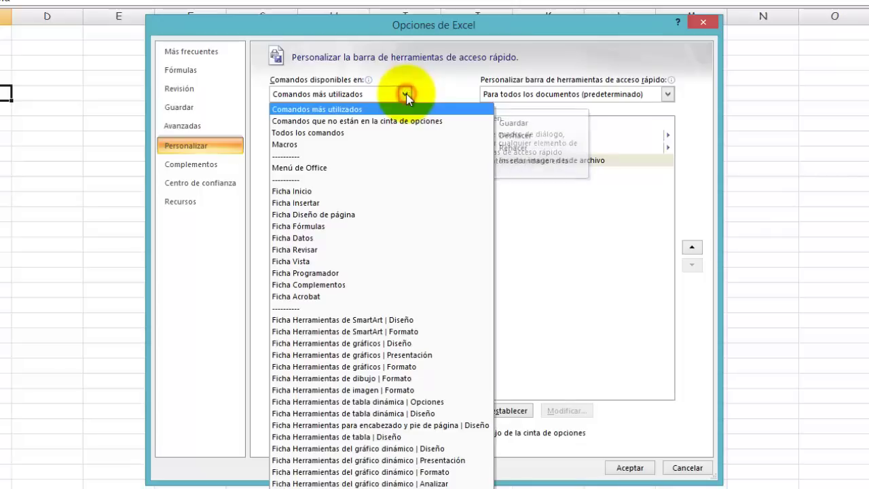
click(331, 132)
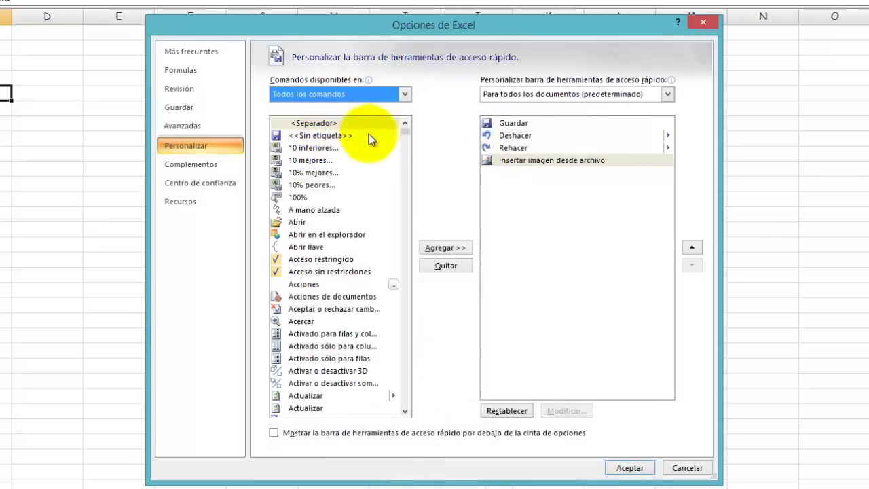
mouse_move(409, 129)
mouse_down()
mouse_move(411, 148)
mouse_move(420, 123)
mouse_up()
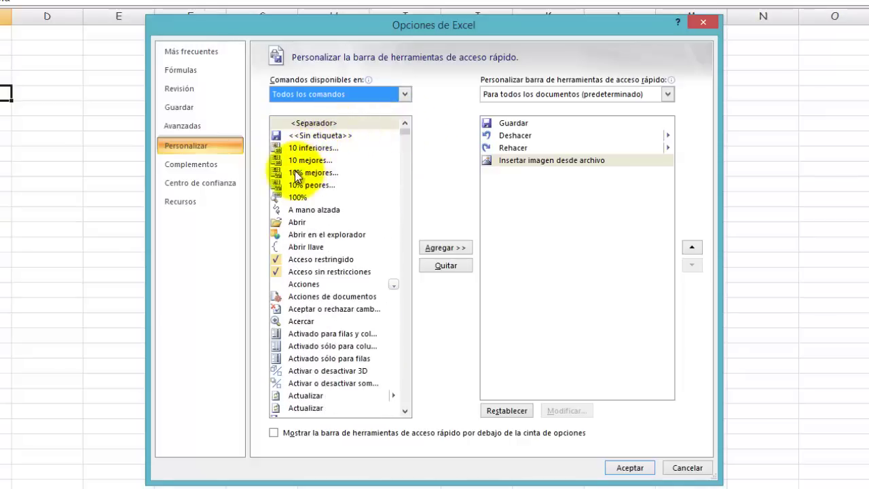
drag(405, 132, 410, 152)
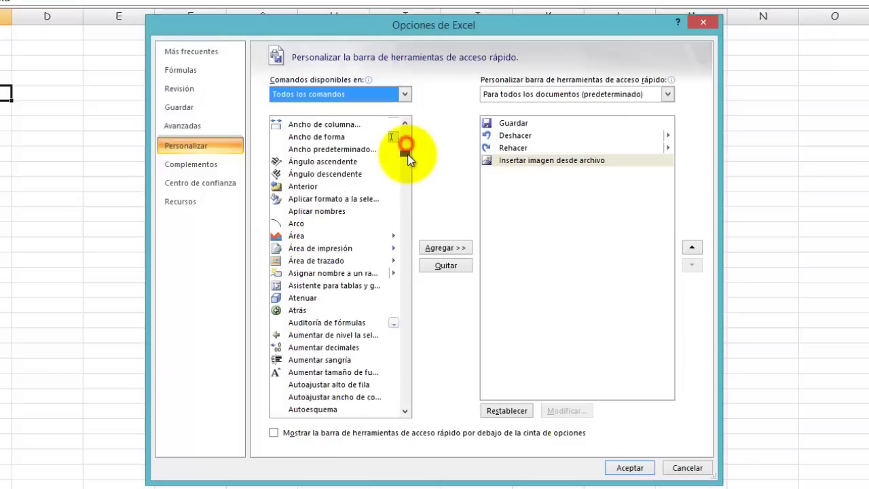
drag(405, 144, 406, 164)
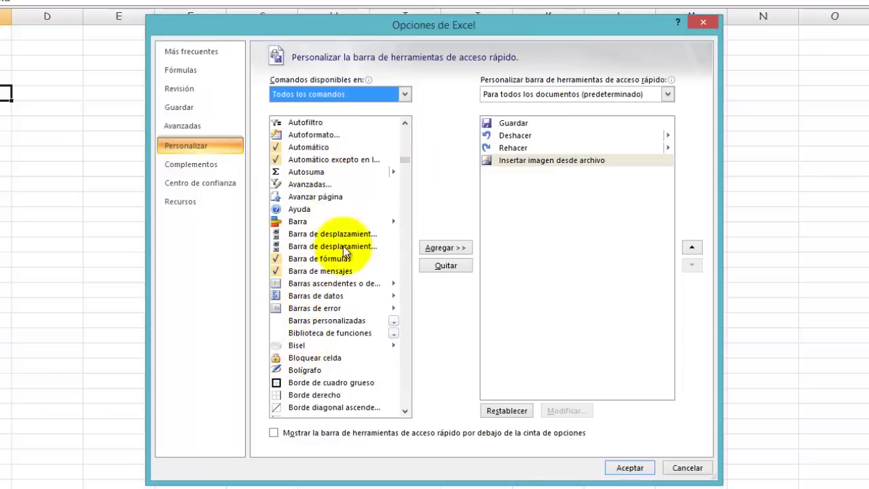
drag(406, 161, 405, 171)
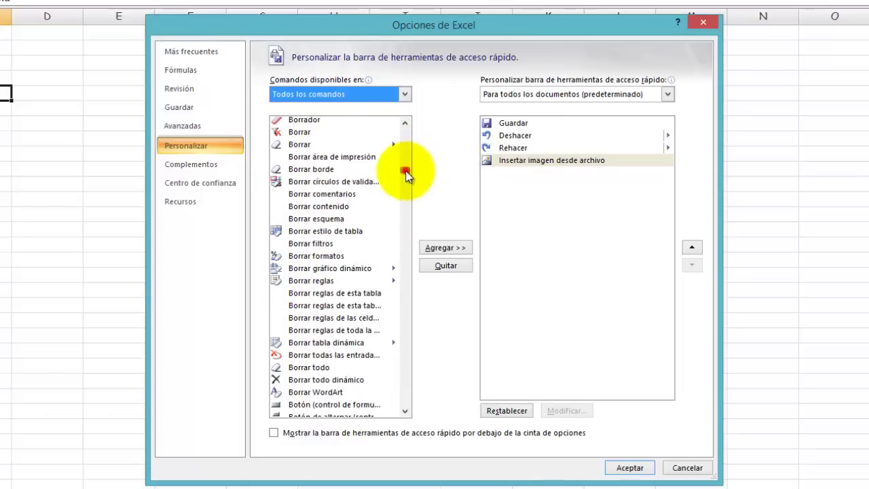
drag(406, 171, 412, 178)
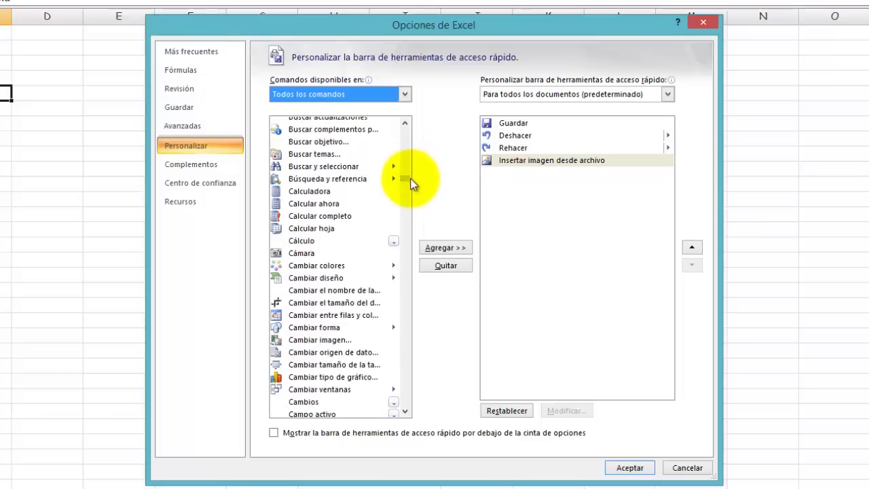
click(305, 192)
click(439, 247)
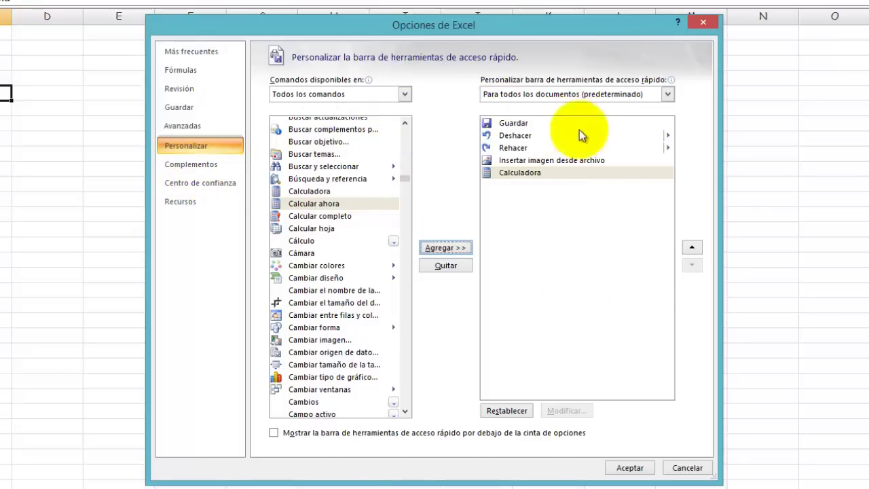
click(193, 165)
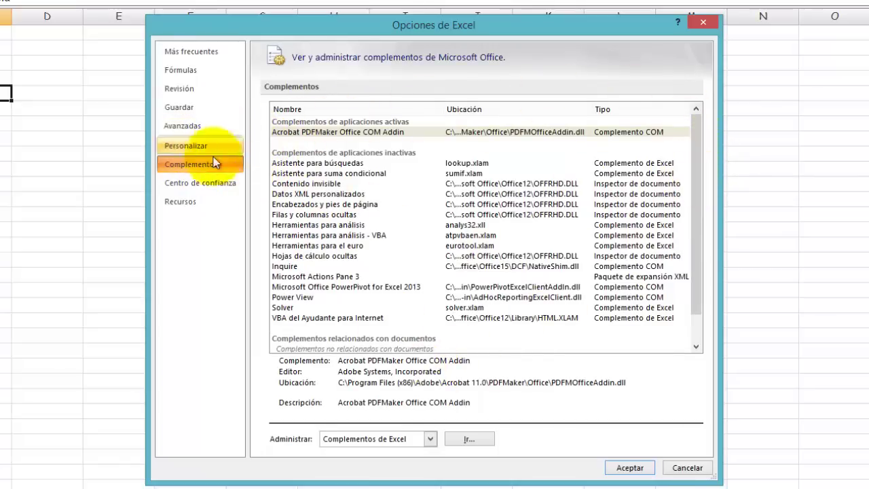
- Look through the Centro de confianza, Recursos and Complementos pages, then show Avanzadas scrolled to its editing settings
click(203, 185)
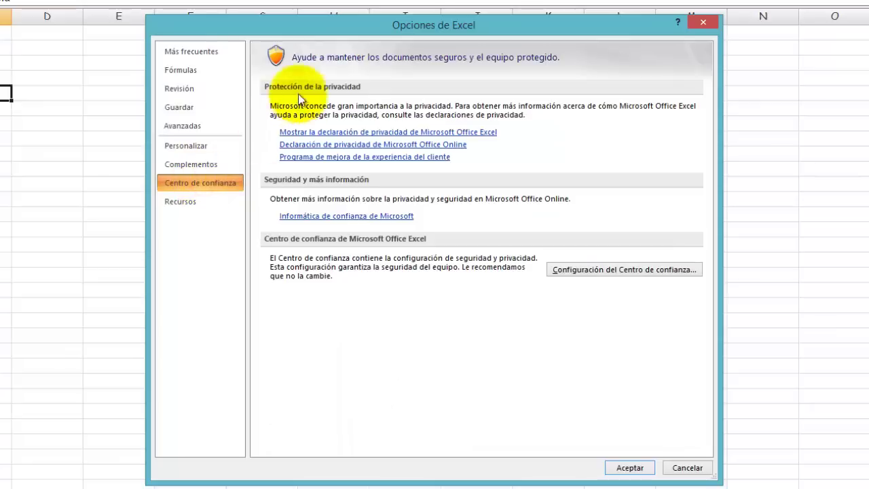
click(181, 202)
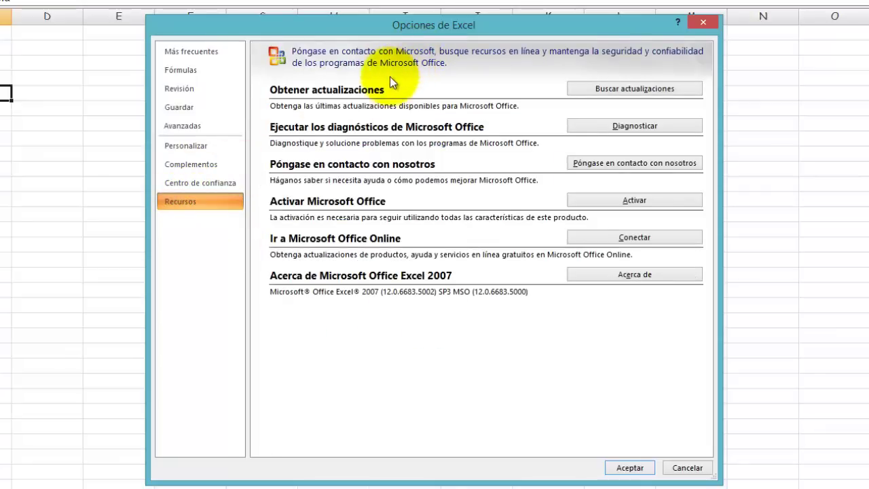
click(190, 161)
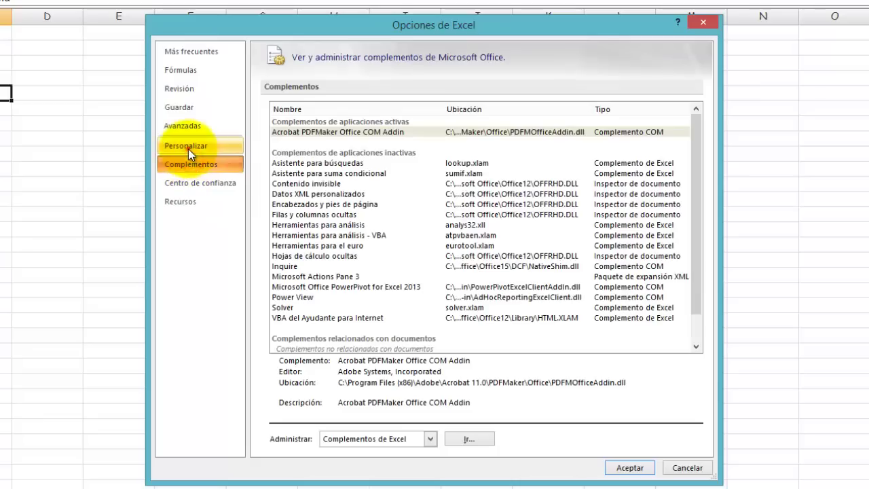
click(188, 149)
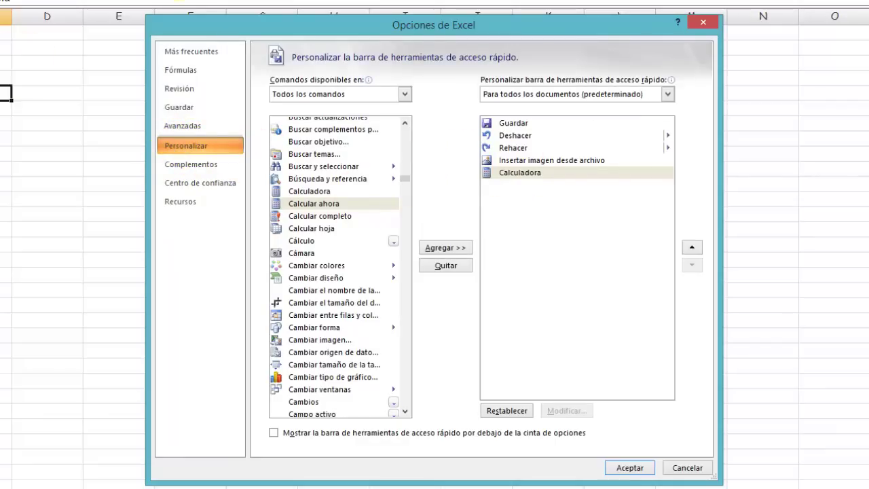
click(190, 126)
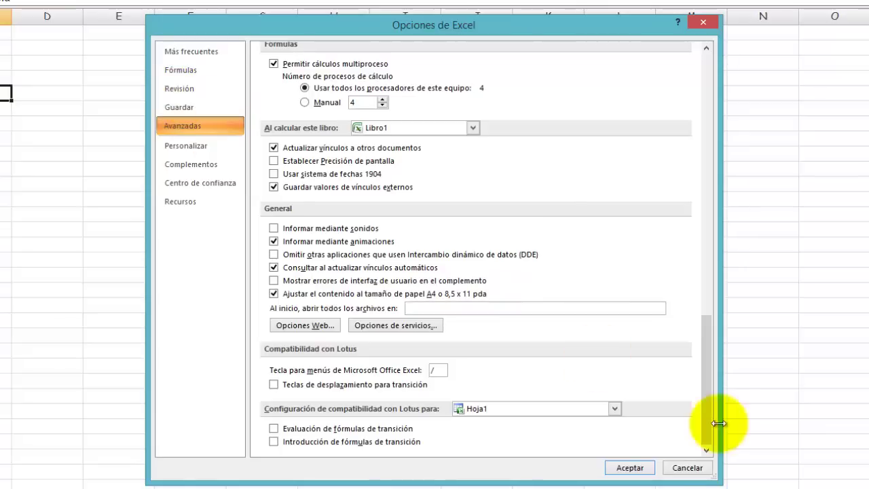
drag(708, 381, 725, 255)
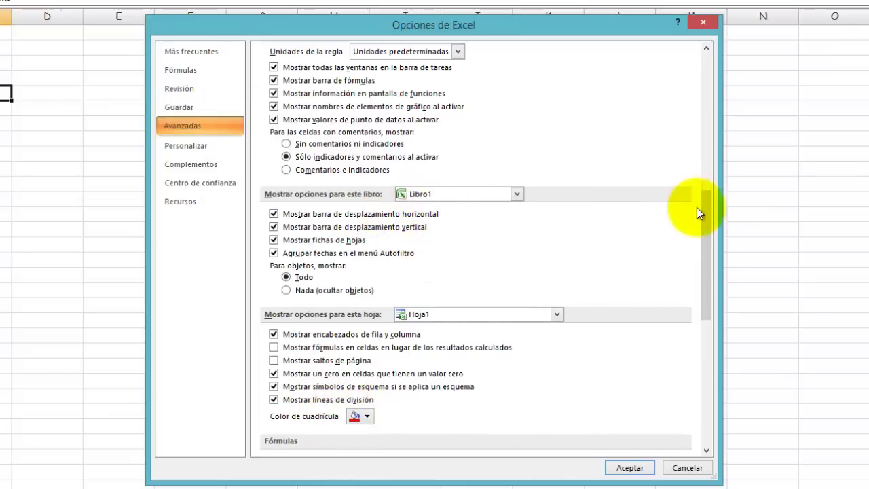
mouse_move(708, 214)
mouse_down()
mouse_move(725, 155)
mouse_move(728, 99)
mouse_up()
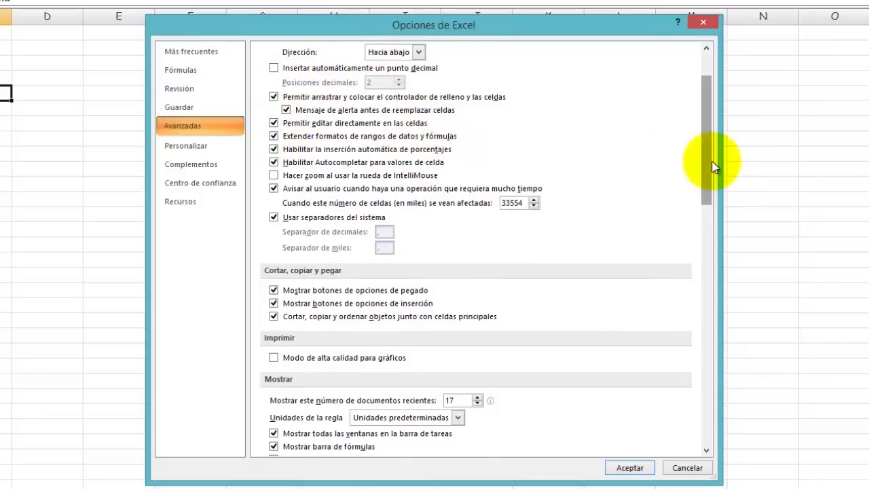
drag(713, 166, 703, 129)
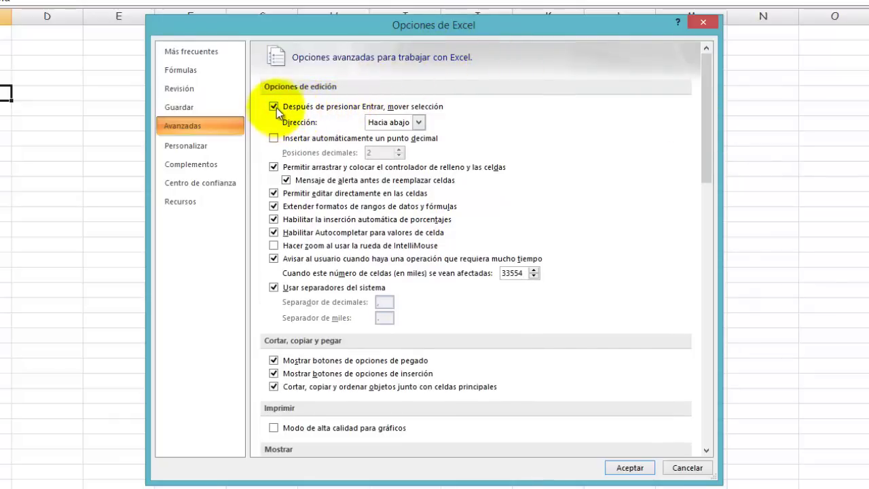
- Set the direction for moving the selection after Enter to Derecha
click(419, 123)
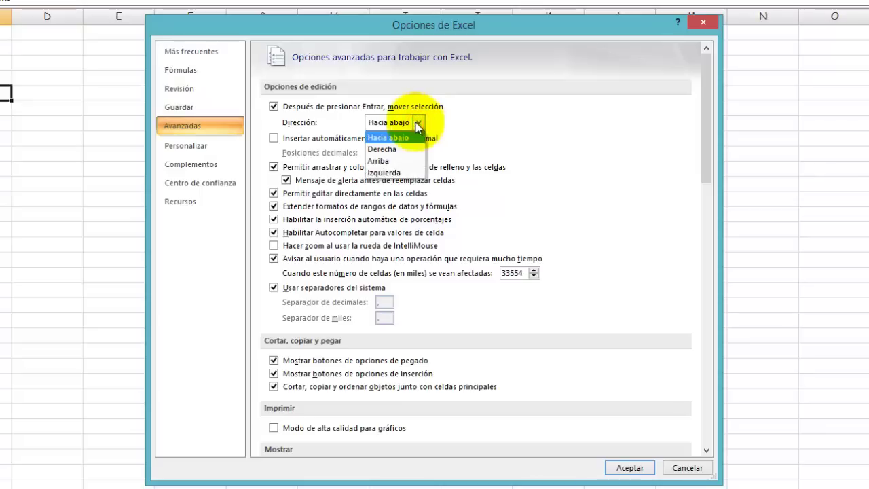
click(397, 149)
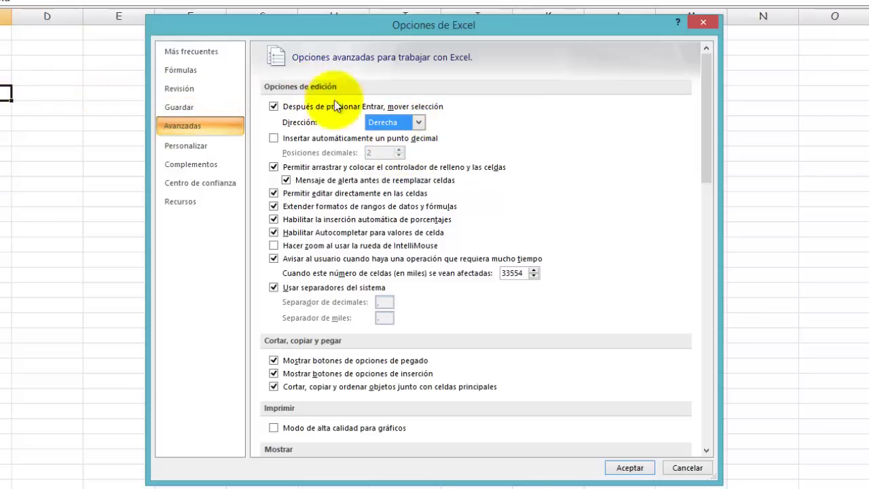
click(178, 106)
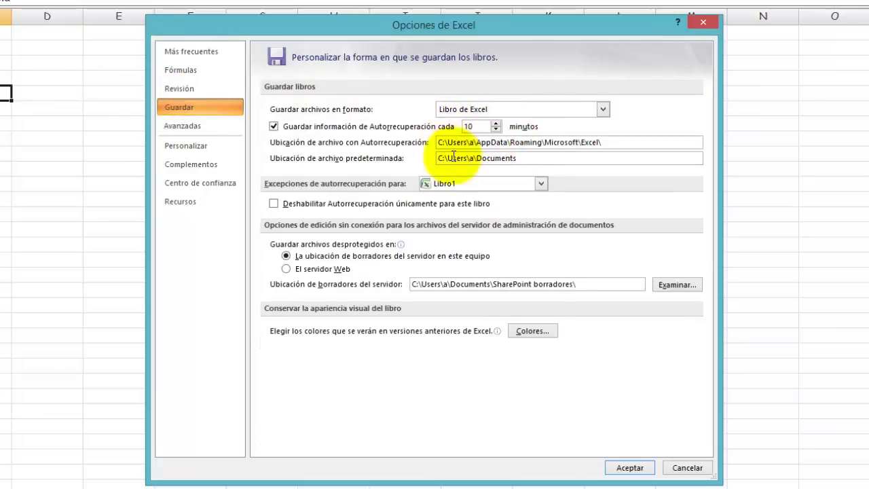
- Review the Revisión, Fórmulas and Más frecuentes pages, then accept the options with Aceptar
click(190, 87)
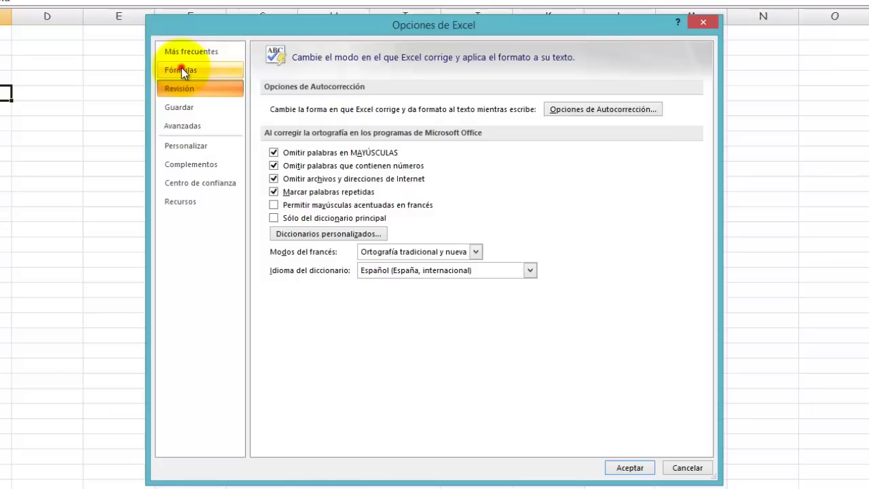
click(181, 69)
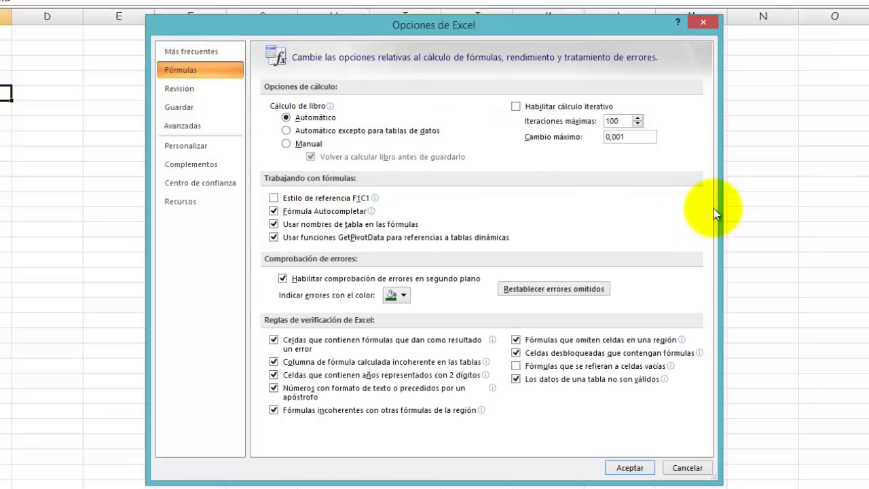
click(189, 51)
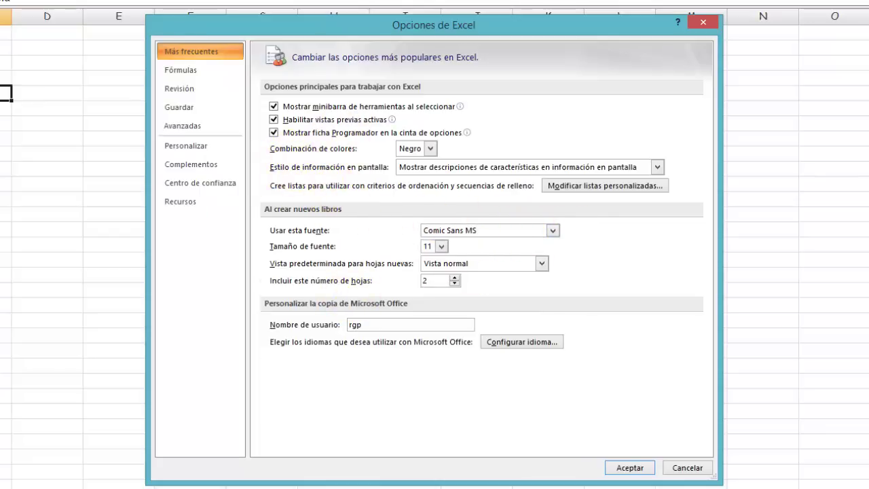
click(634, 470)
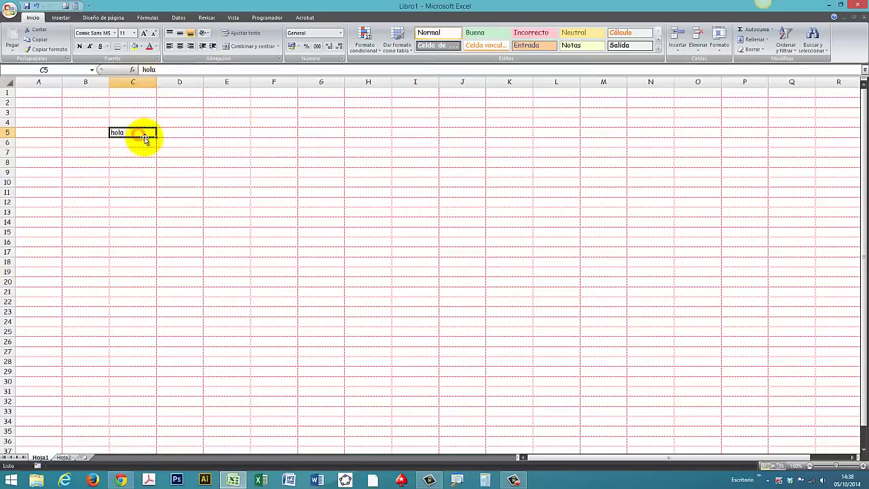
- Move the selection two cells rightward along row 5 from C5
key(Right)
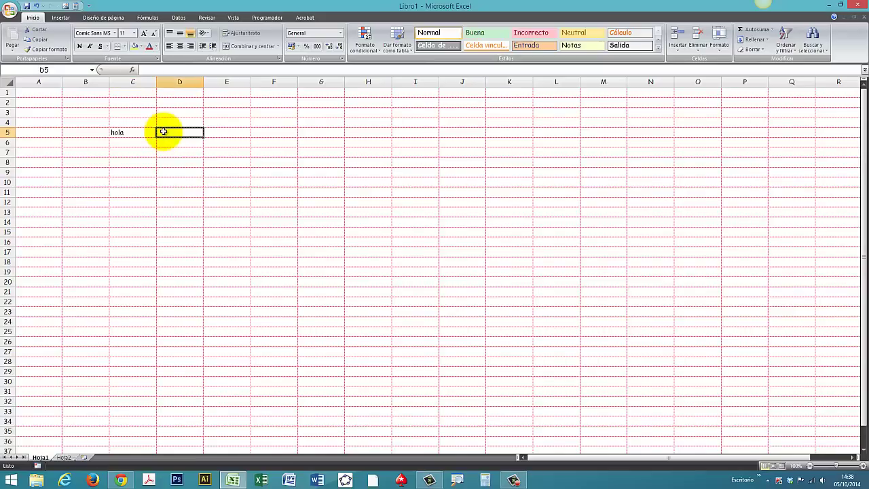
key(Right)
key(Right)
key(Right)
key(Right)
key(Right)
key(Right)
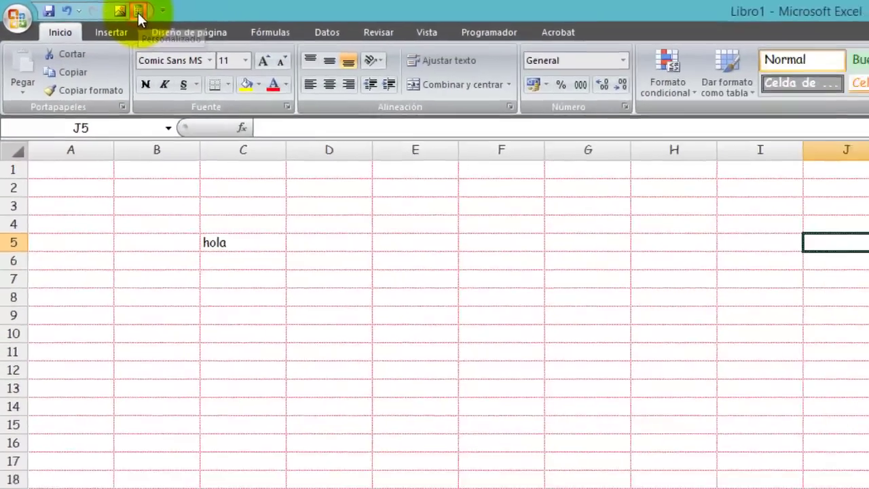
click(174, 16)
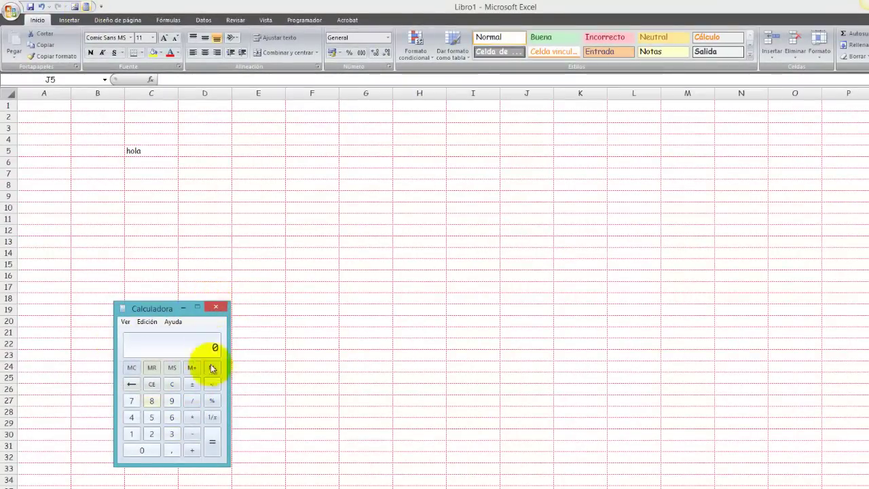
click(214, 309)
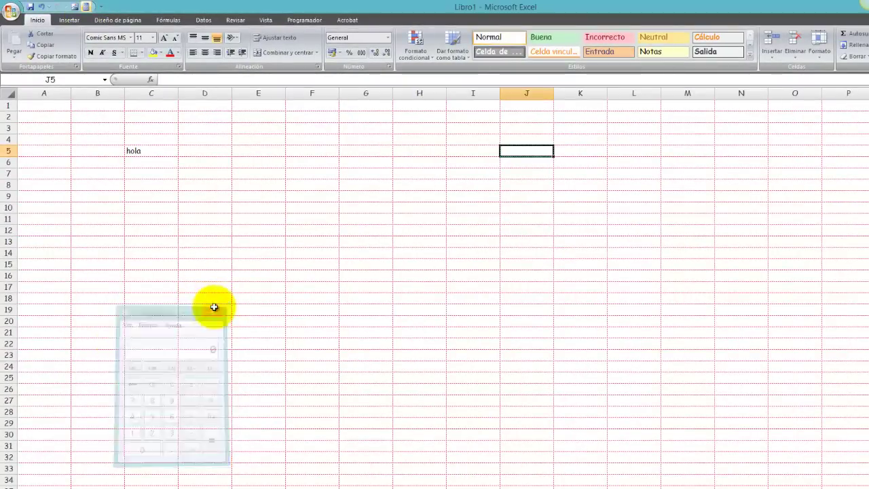
click(68, 23)
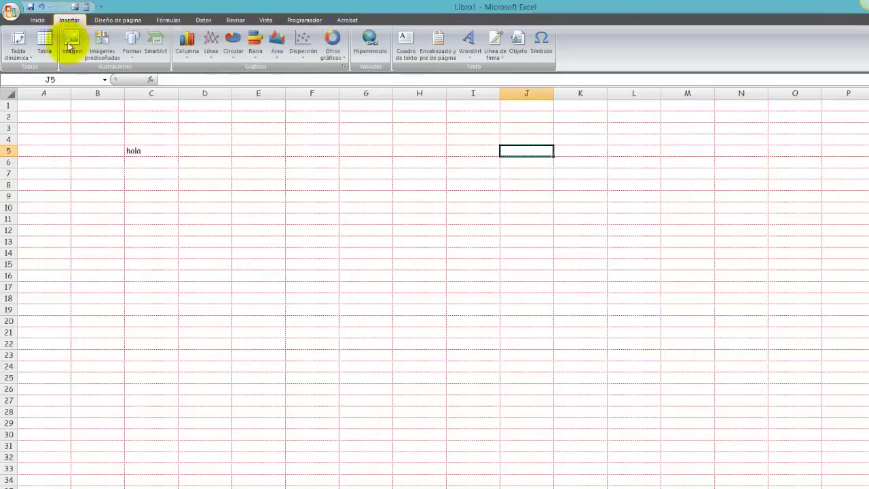
click(51, 17)
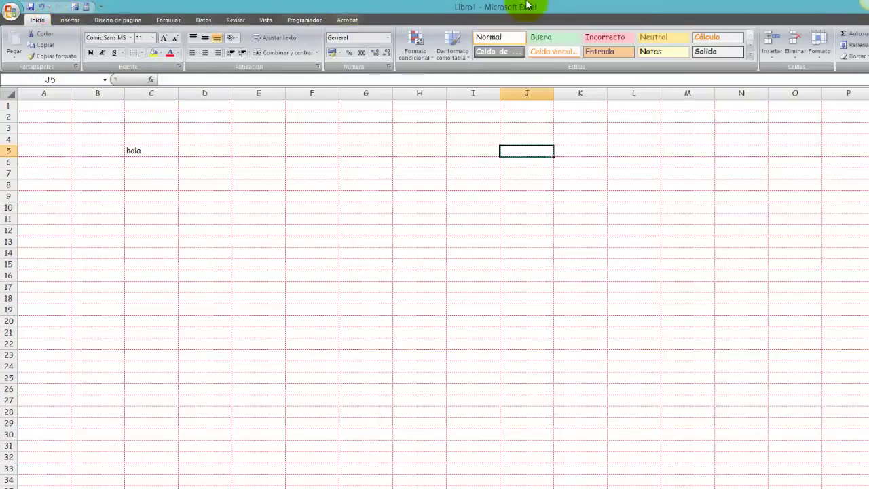
click(73, 8)
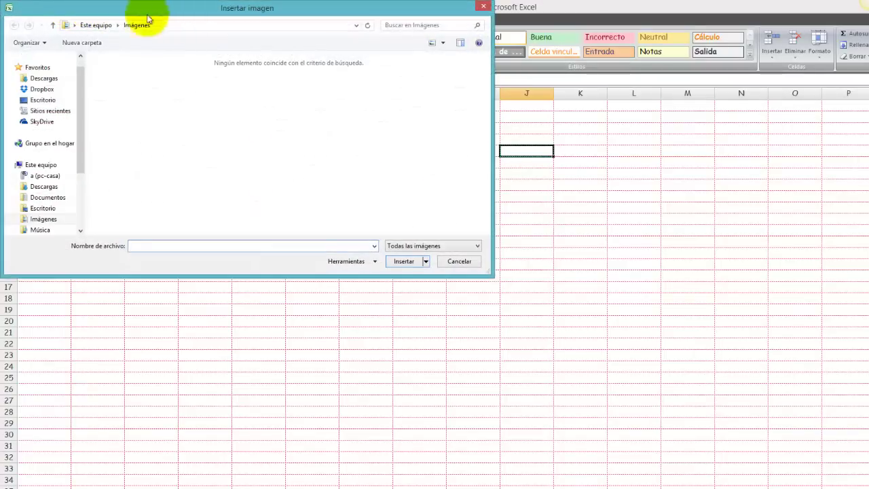
click(483, 7)
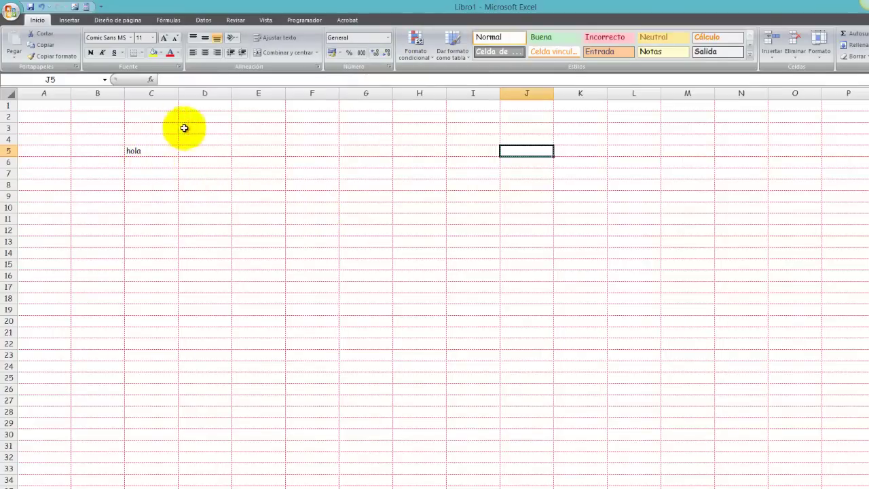
- Select C5 containing 'hola' and move the selection one cell right
click(153, 150)
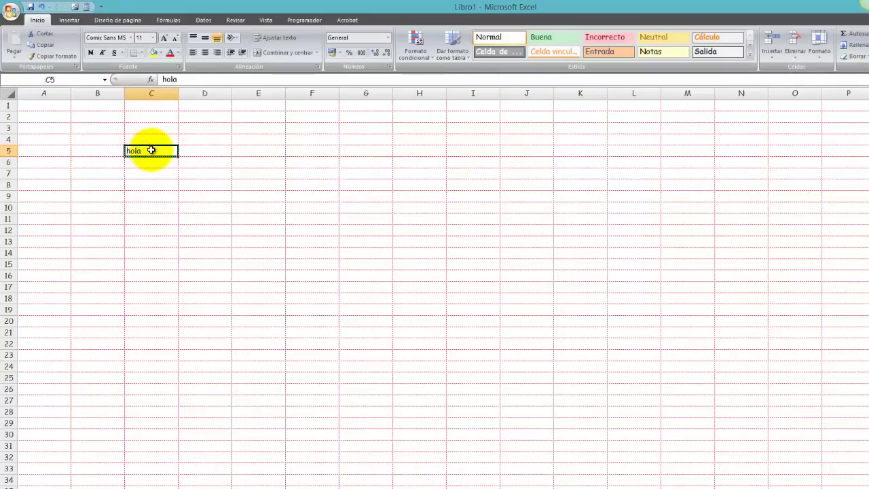
key(Right)
key(Right)
key(Right)
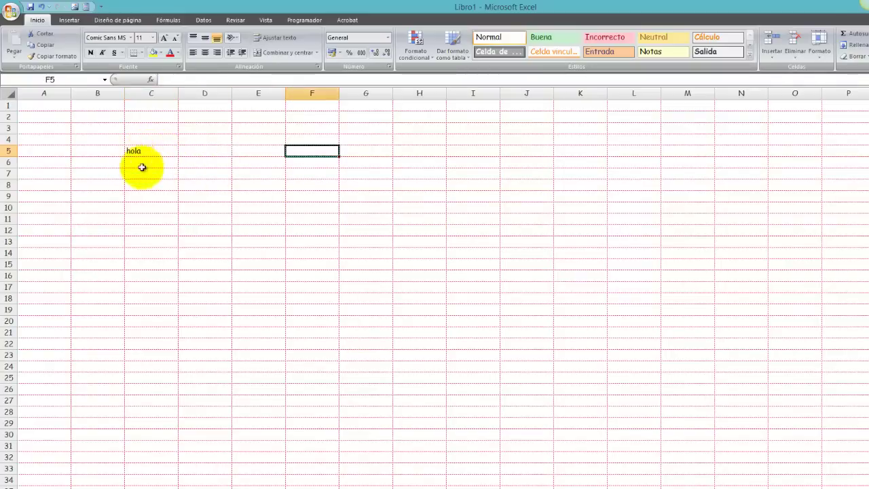